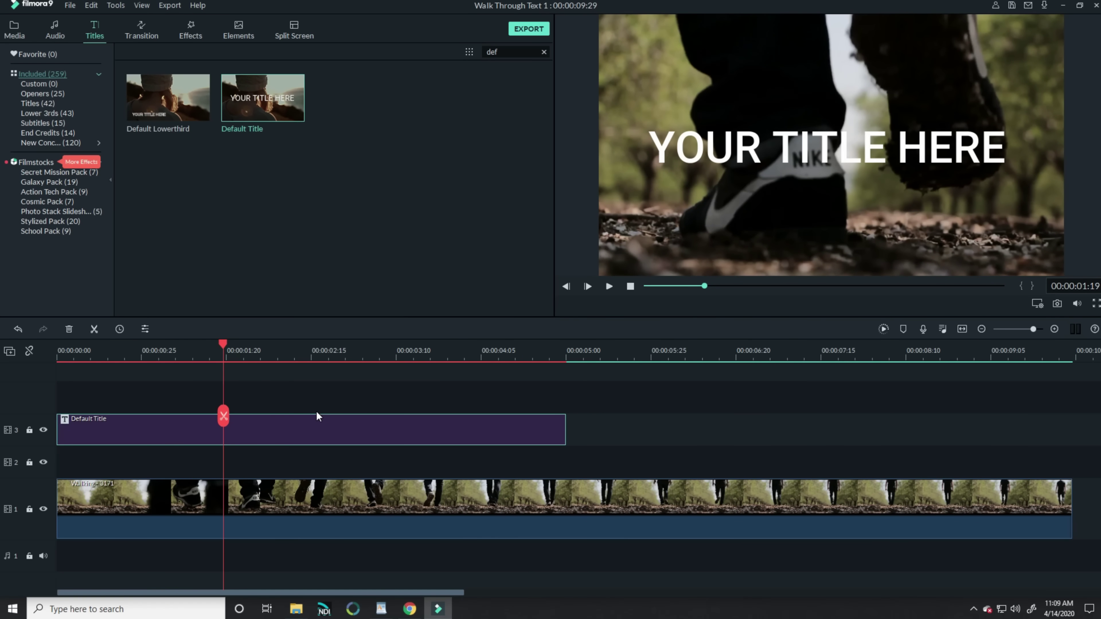
- Replace the placeholder title text with 'WALK THROUGH' and set its font to Impact
double_click(322, 423)
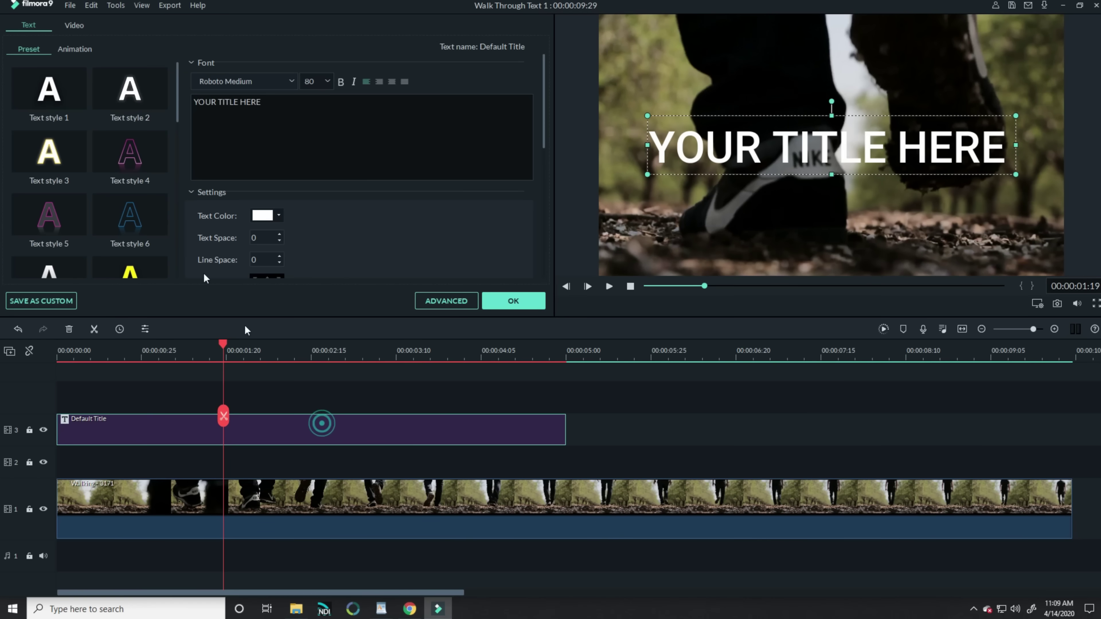
key("ctrl+a")
key("BackSpace")
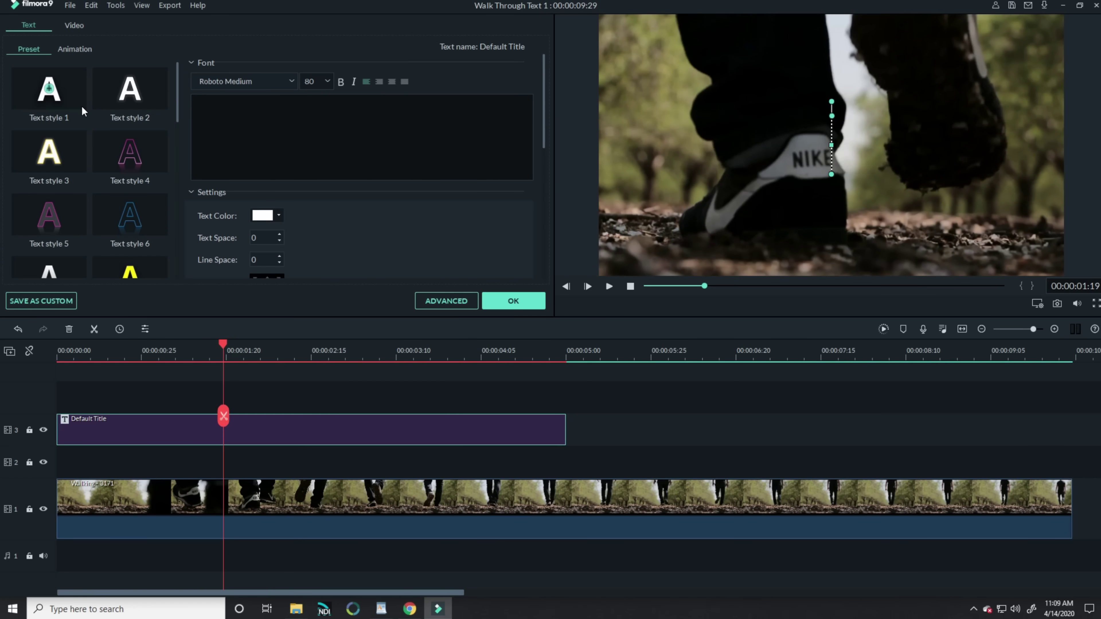
type("WALK THROUGH")
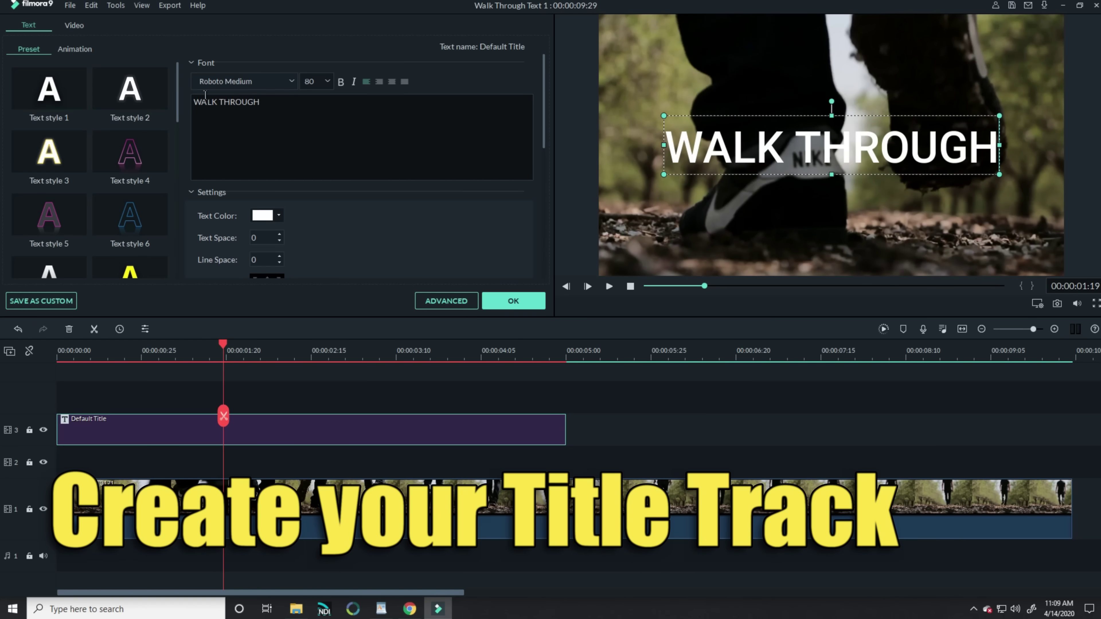
left_click(280, 81)
type("impa")
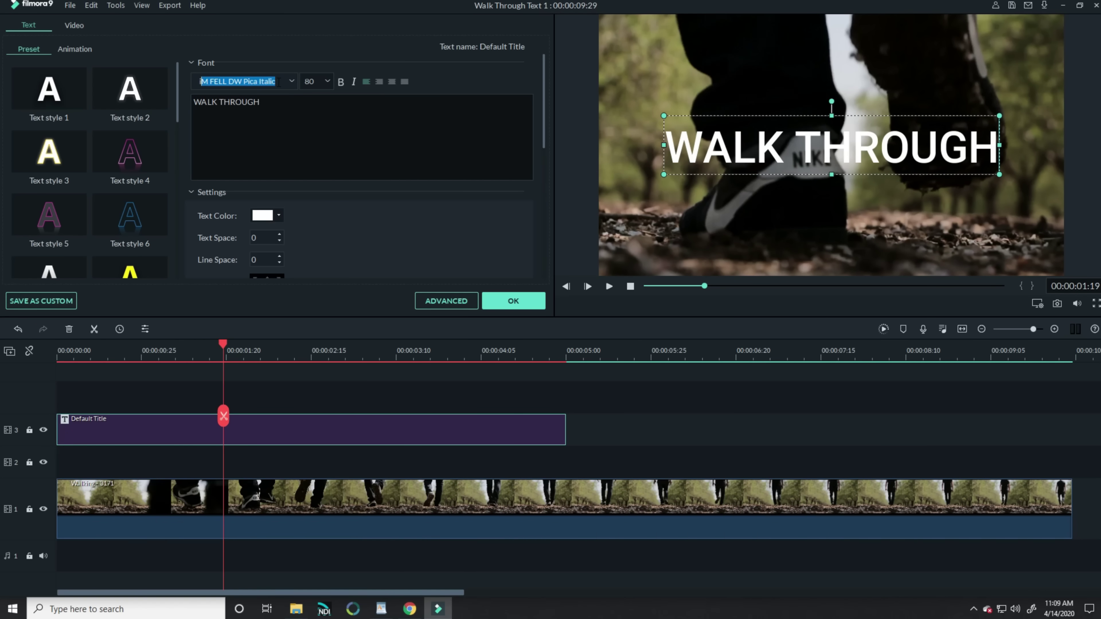
key("Return")
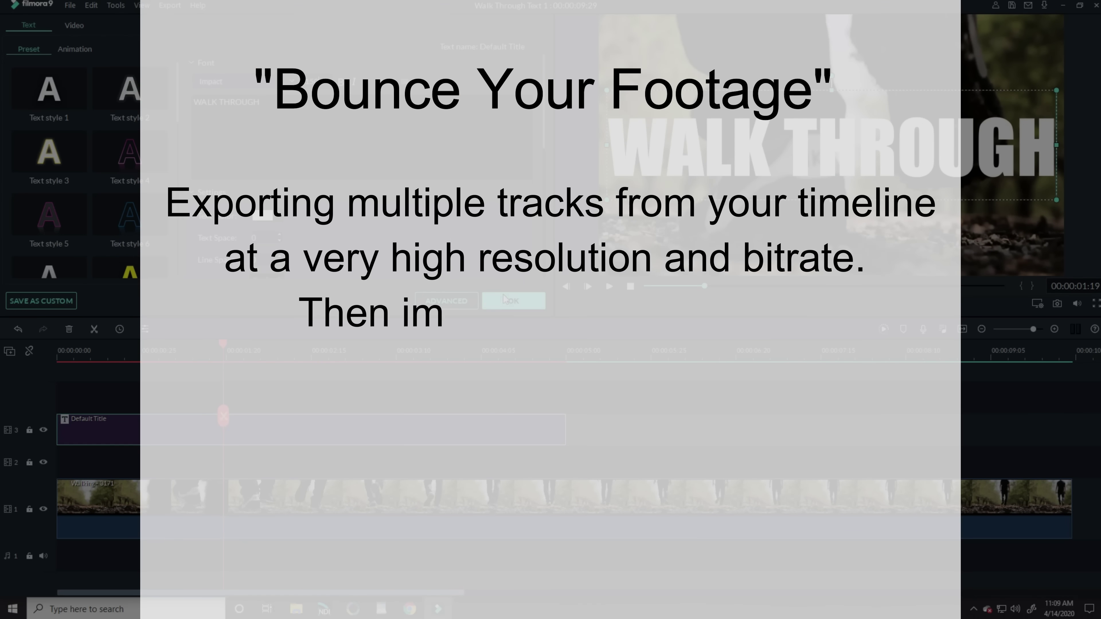
- Put the Green sample colour under the title on track 2 and snapshot the green-backed title
left_click(514, 300)
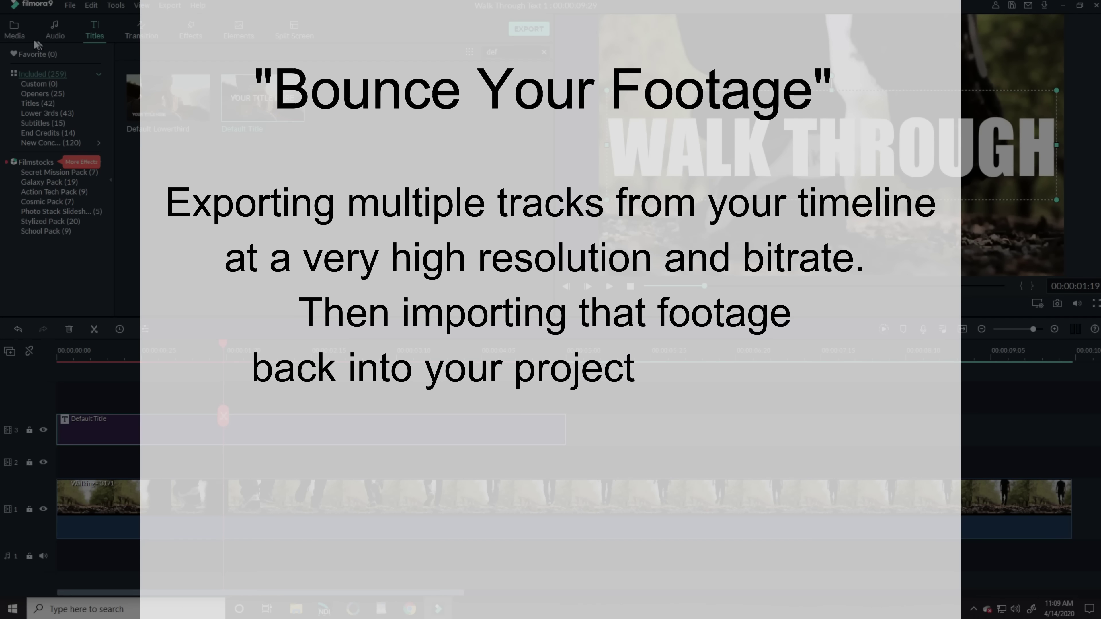
left_click(15, 35)
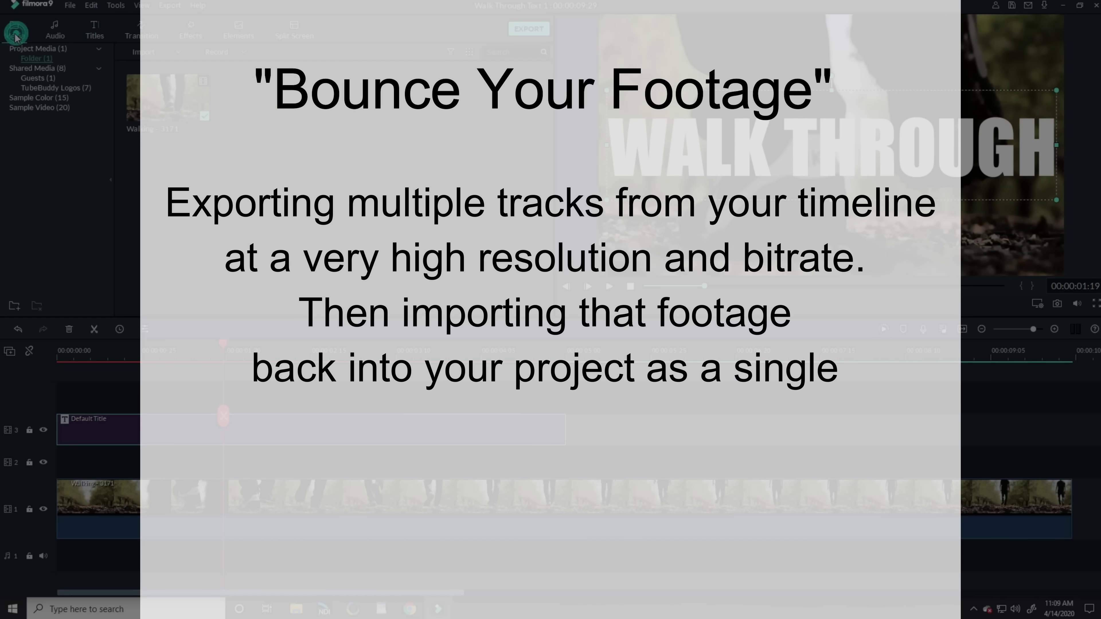
left_click(55, 99)
left_click_drag(249, 243, 61, 464)
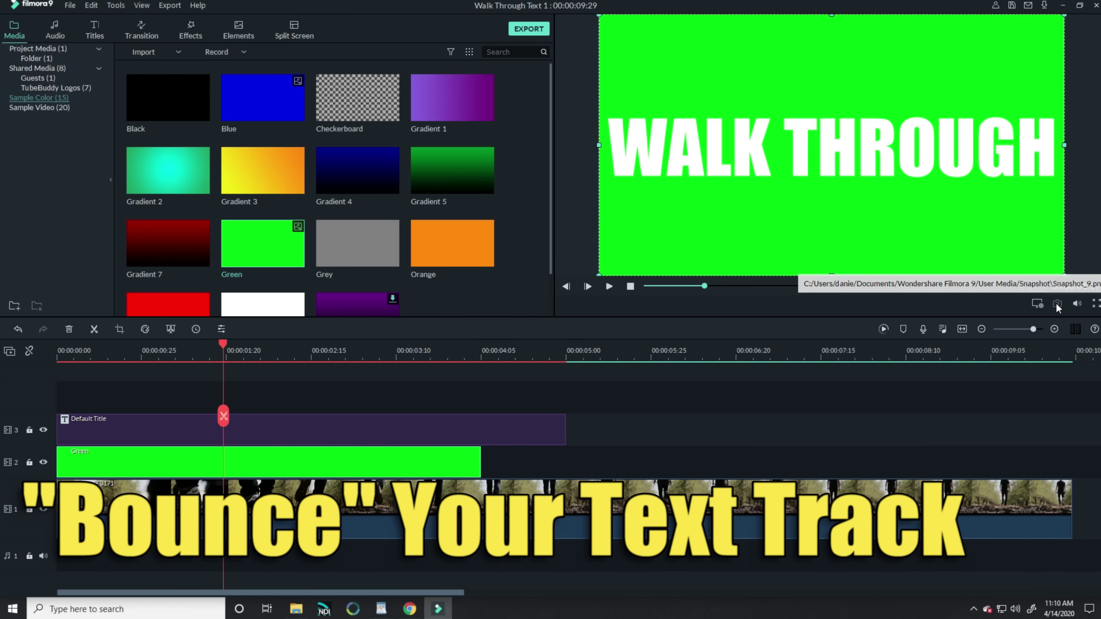
left_click(1057, 304)
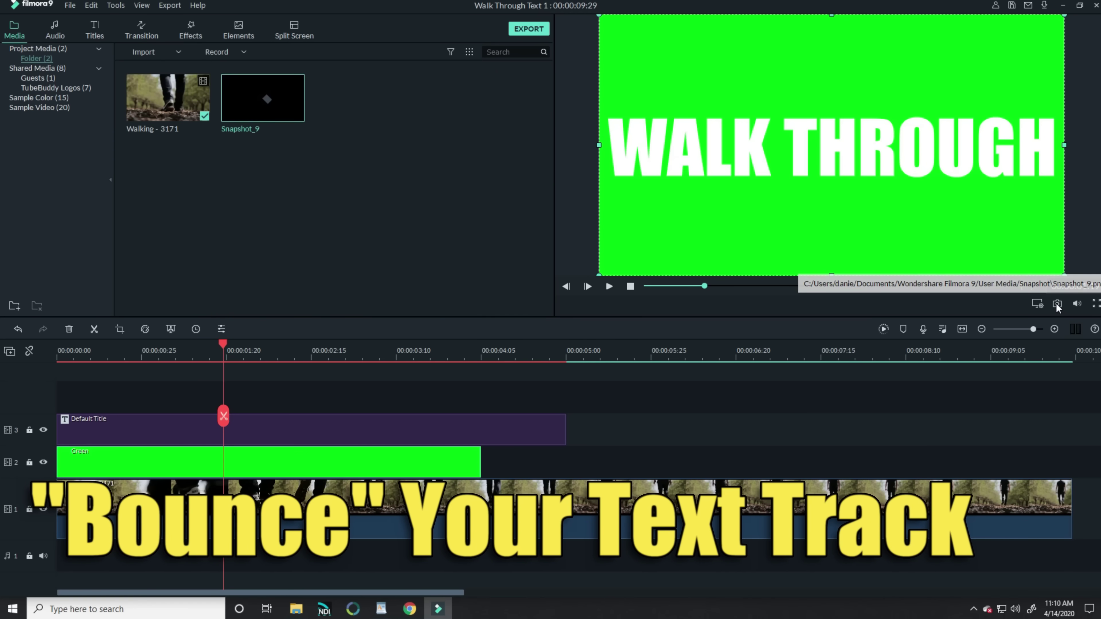
- Replace the green and title clips with Snapshot_9 on track 2, stretched to about 9 seconds
left_click(453, 466)
key("Delete")
left_click(457, 430)
key("Delete")
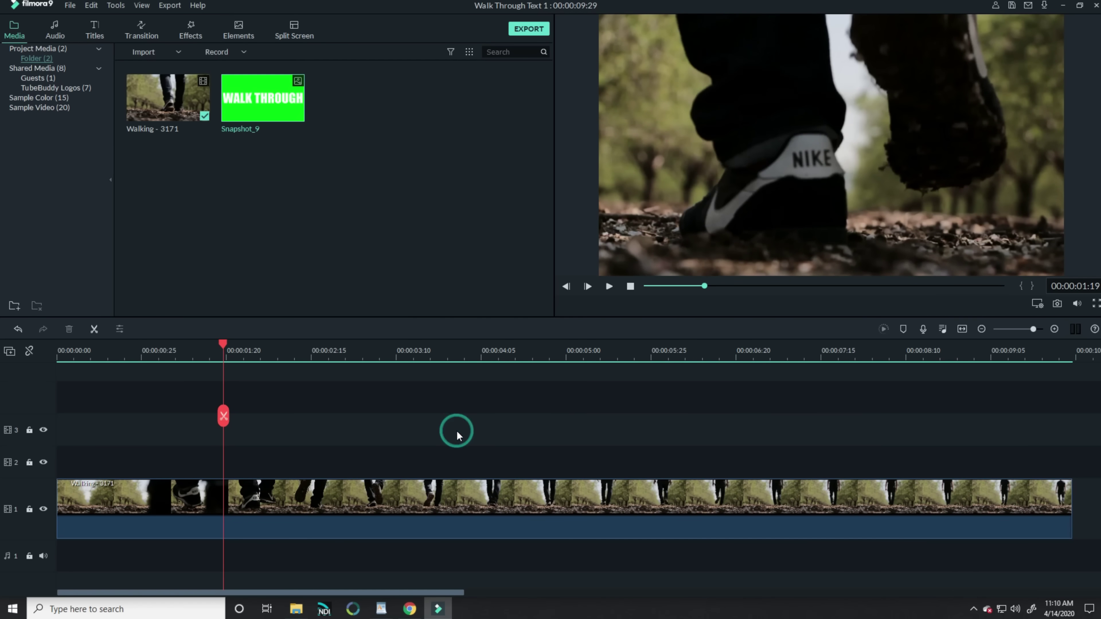
left_click_drag(287, 107, 50, 470)
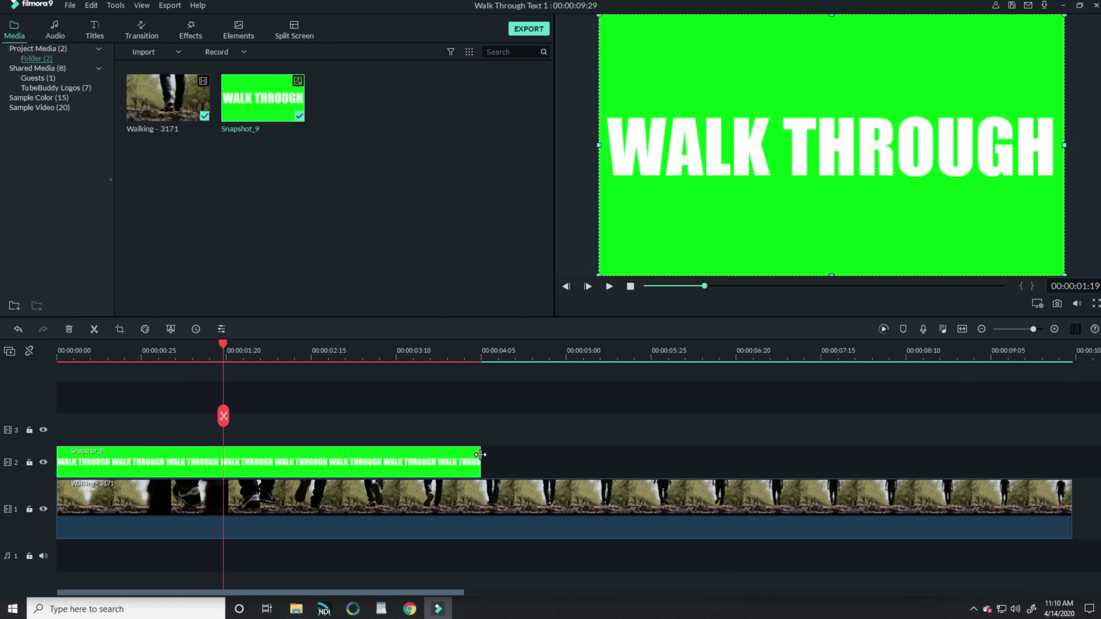
left_click_drag(480, 454, 990, 454)
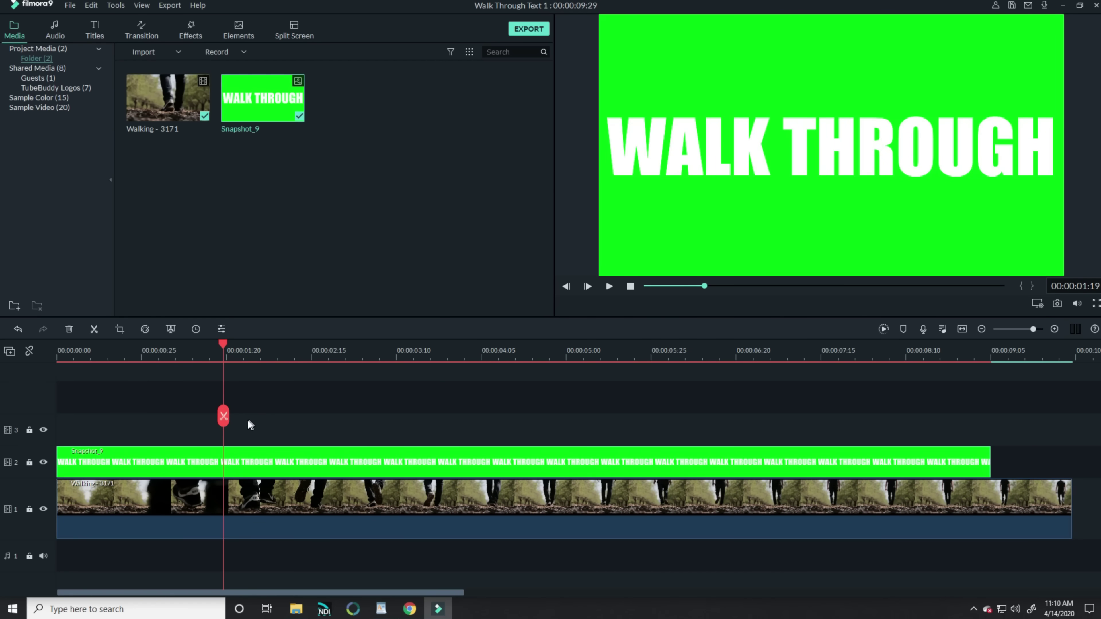
- Enable Chroma Key on the snapshot and sample its green background in the preview to remove it
double_click(299, 461)
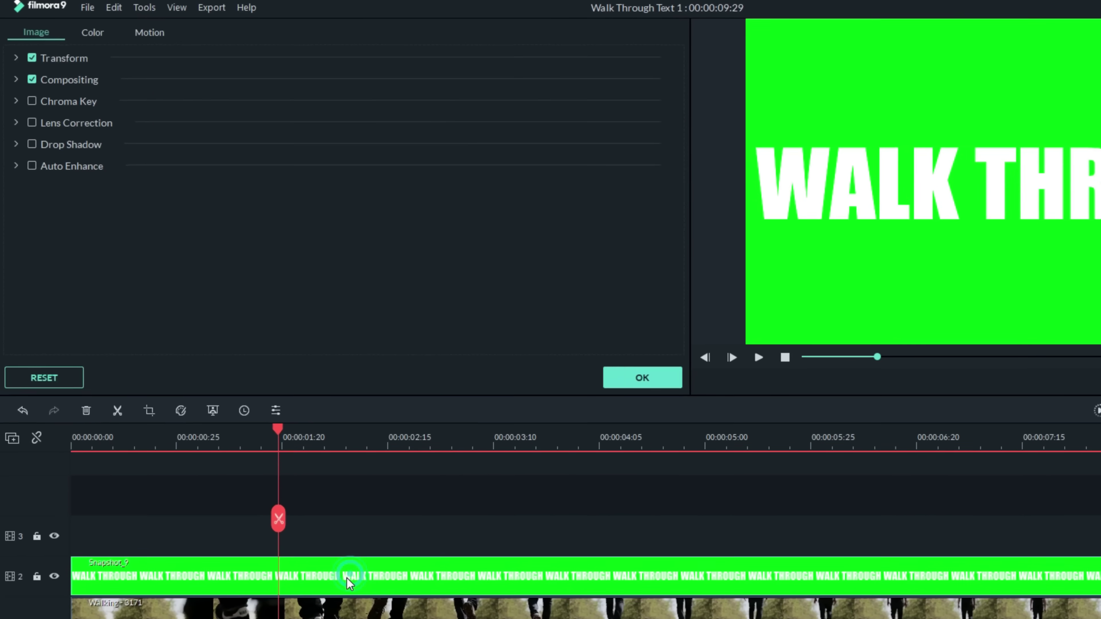
left_click(35, 111)
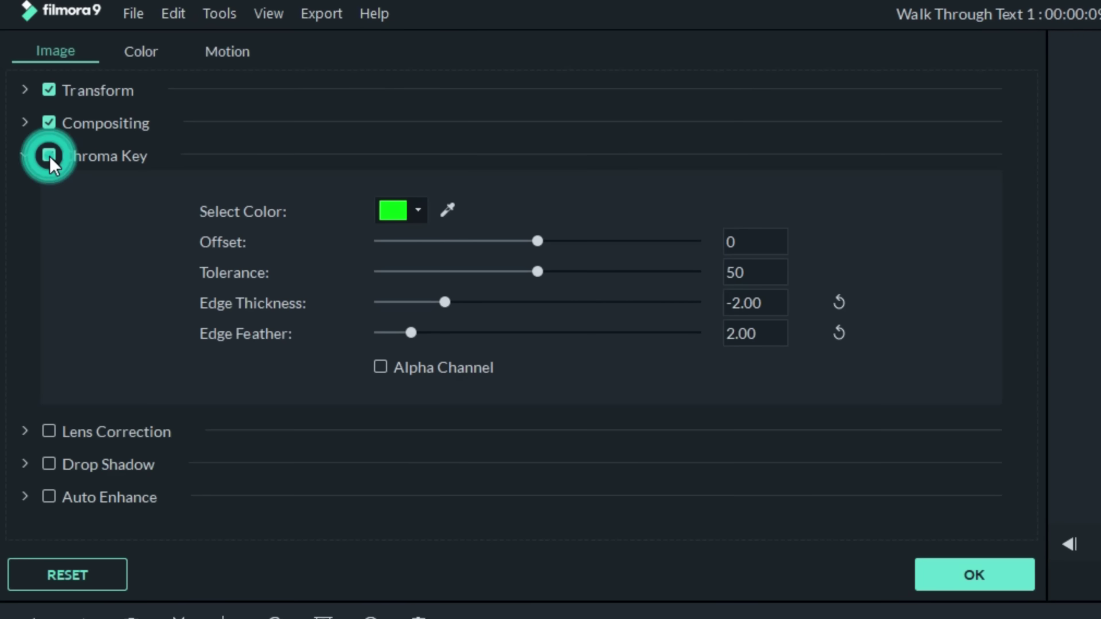
left_click(451, 210)
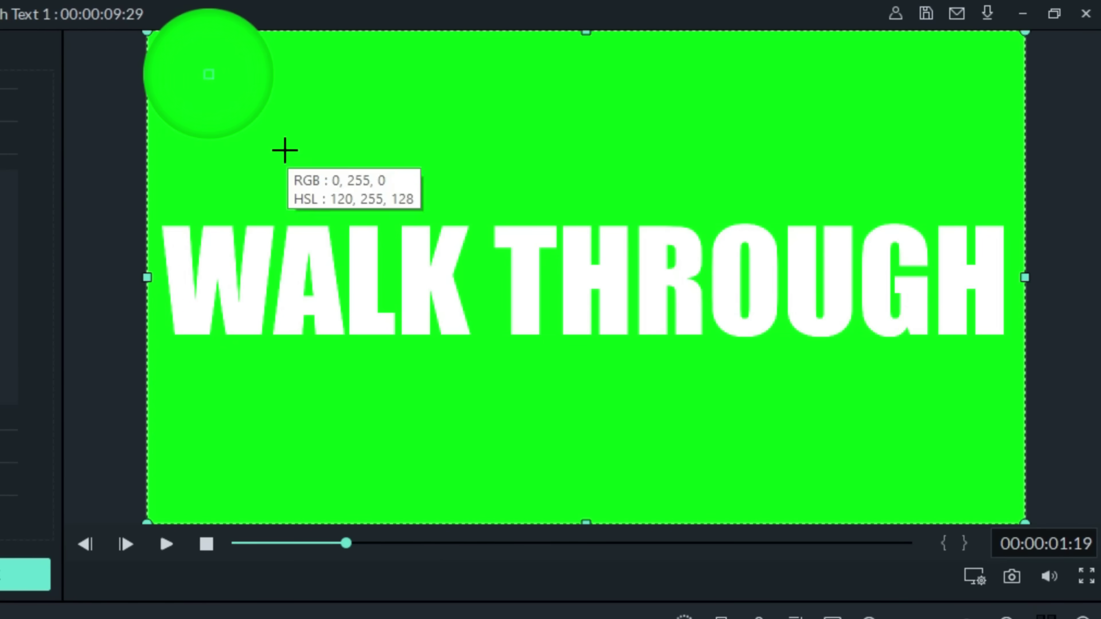
left_click(284, 151)
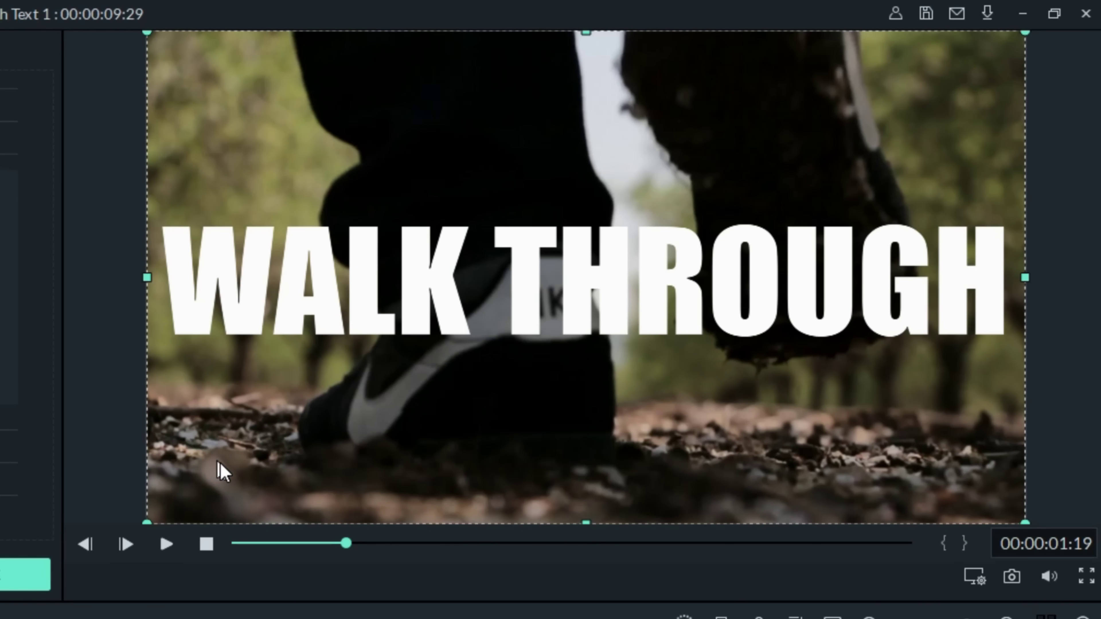
left_click(7, 582)
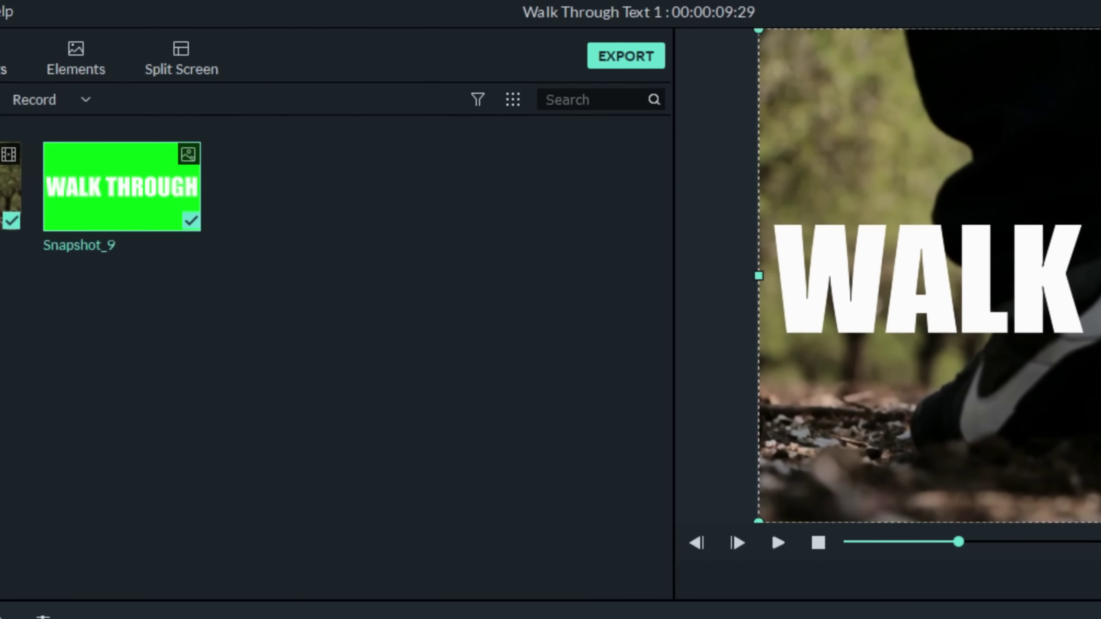
- Drop the Utility effect Image Mask onto the Snapshot_9 clip on track 2
left_click(362, 60)
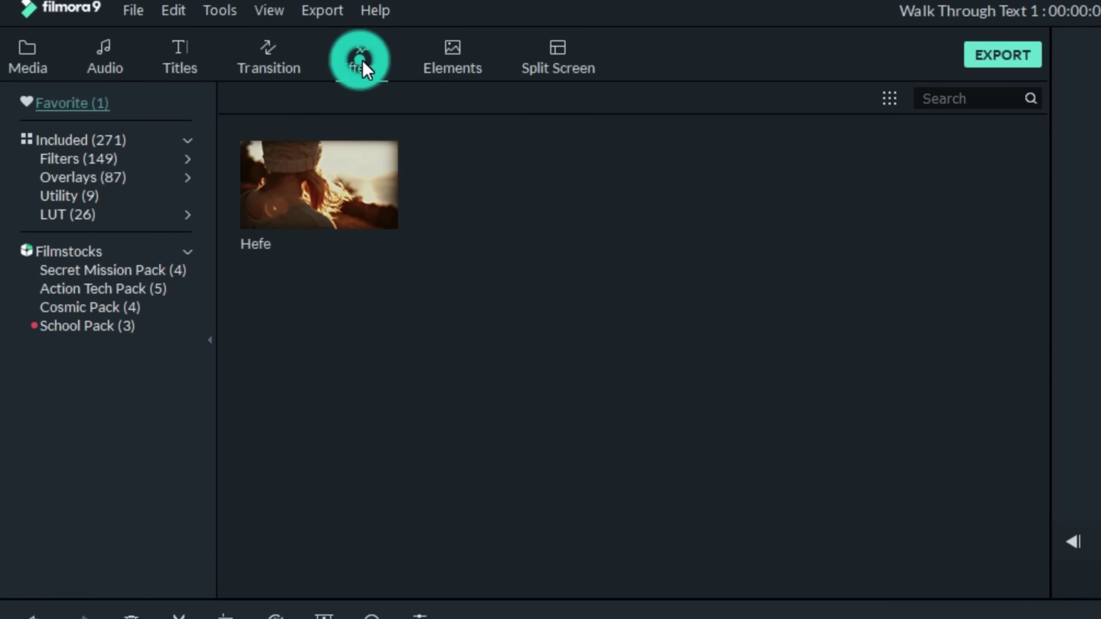
left_click(69, 196)
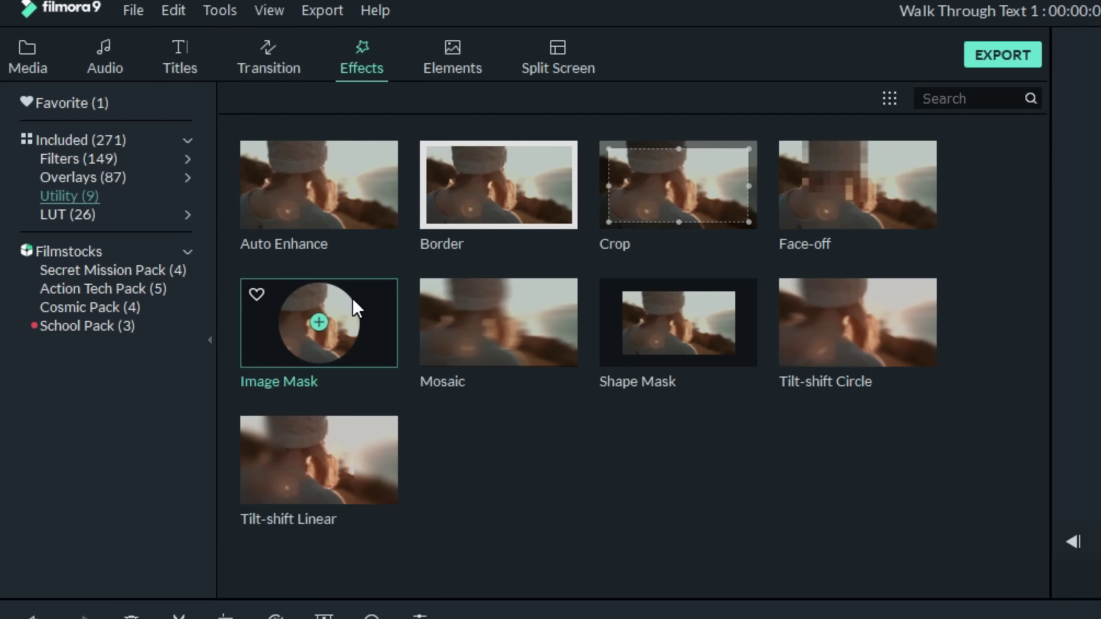
left_click_drag(353, 300, 146, 611)
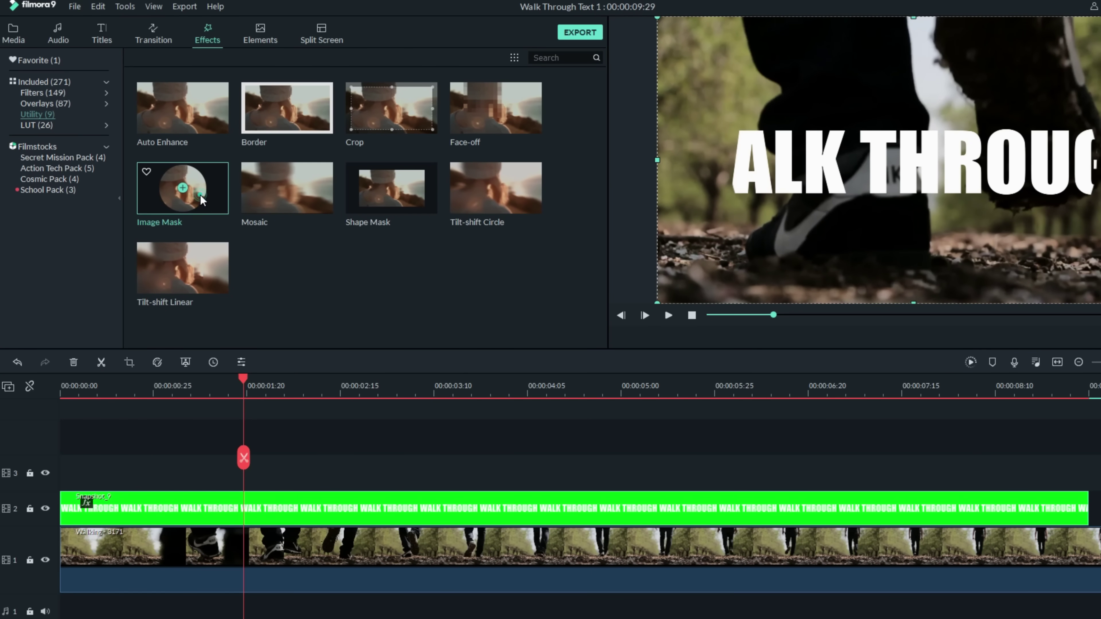
left_click_drag(200, 200, 132, 523)
left_click_drag(197, 195, 124, 510)
- Delete the duplicate Image Mask, tick Invert Mask on the title clip, and rewind the preview
double_click(321, 517)
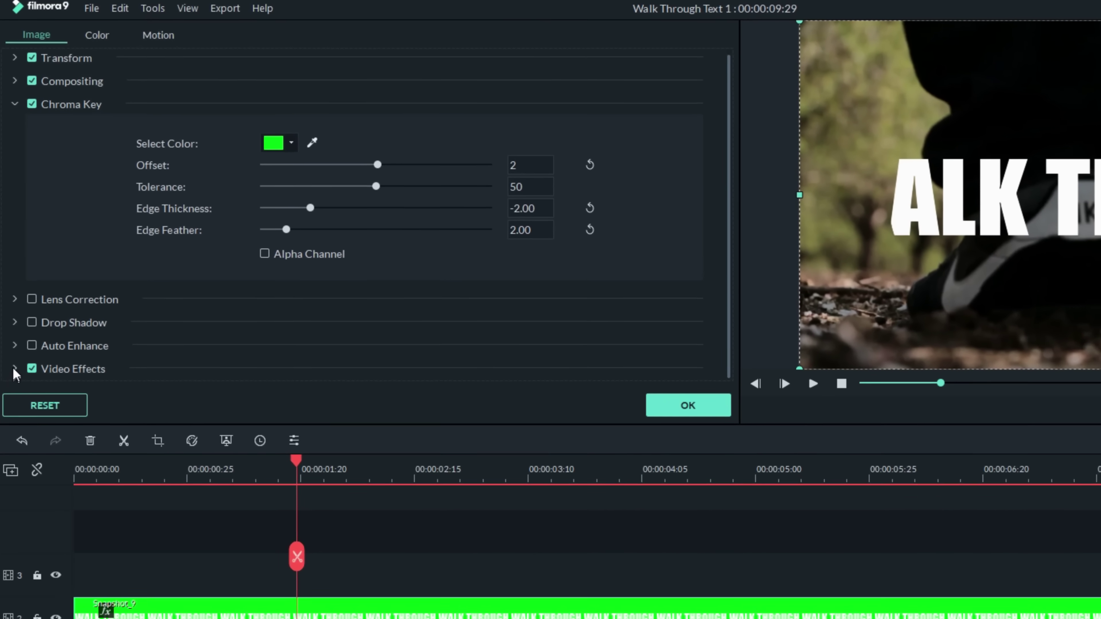
left_click(15, 369)
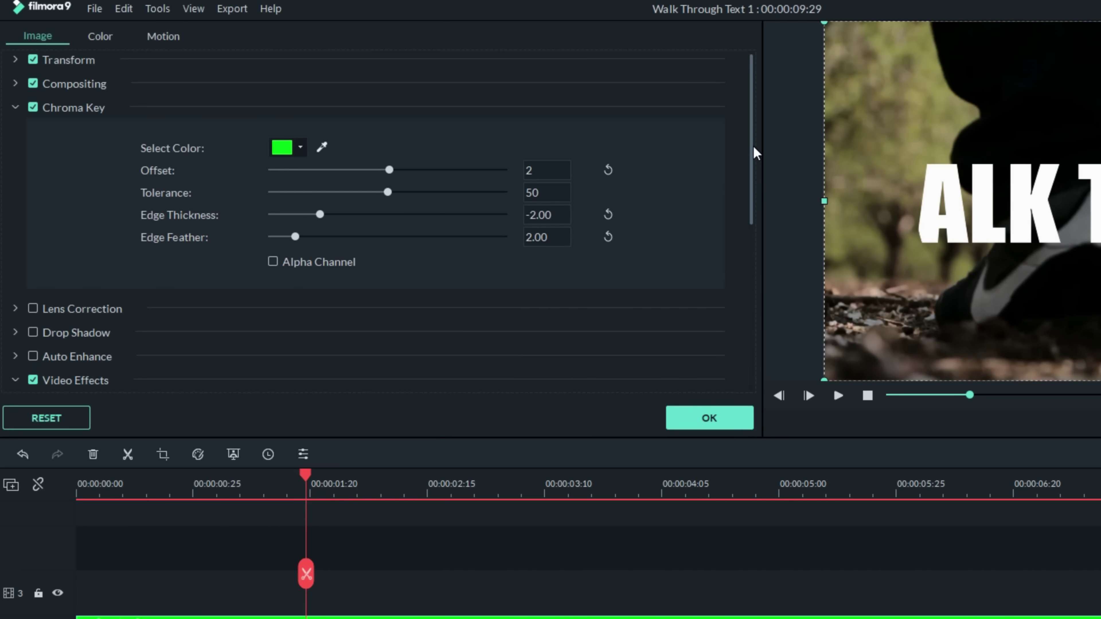
left_click_drag(753, 145, 731, 361)
left_click_drag(725, 180, 718, 342)
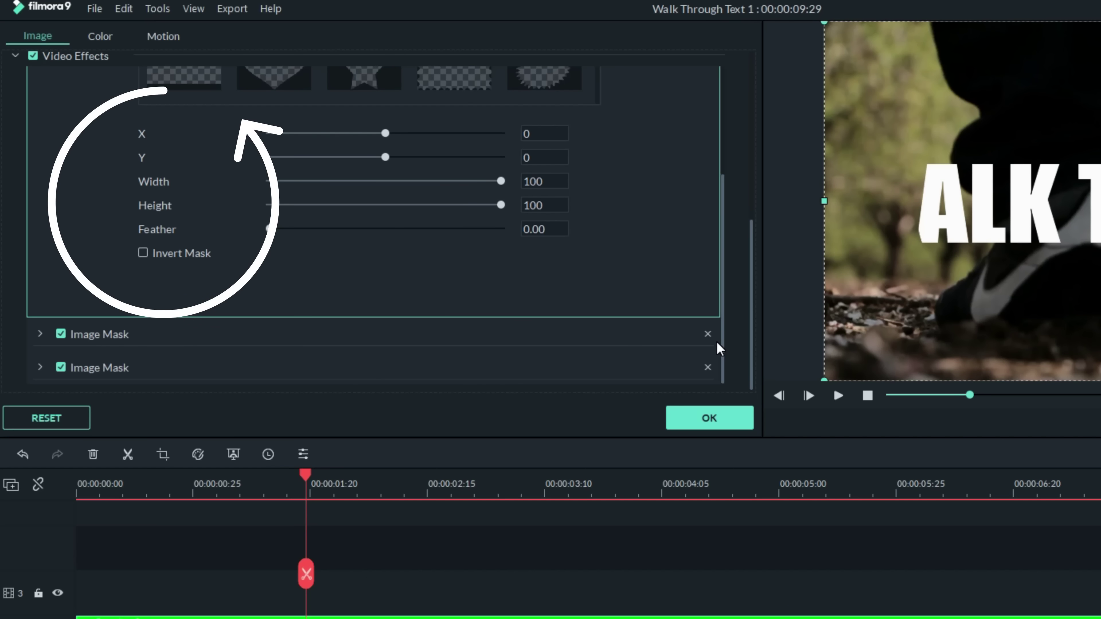
left_click(708, 334)
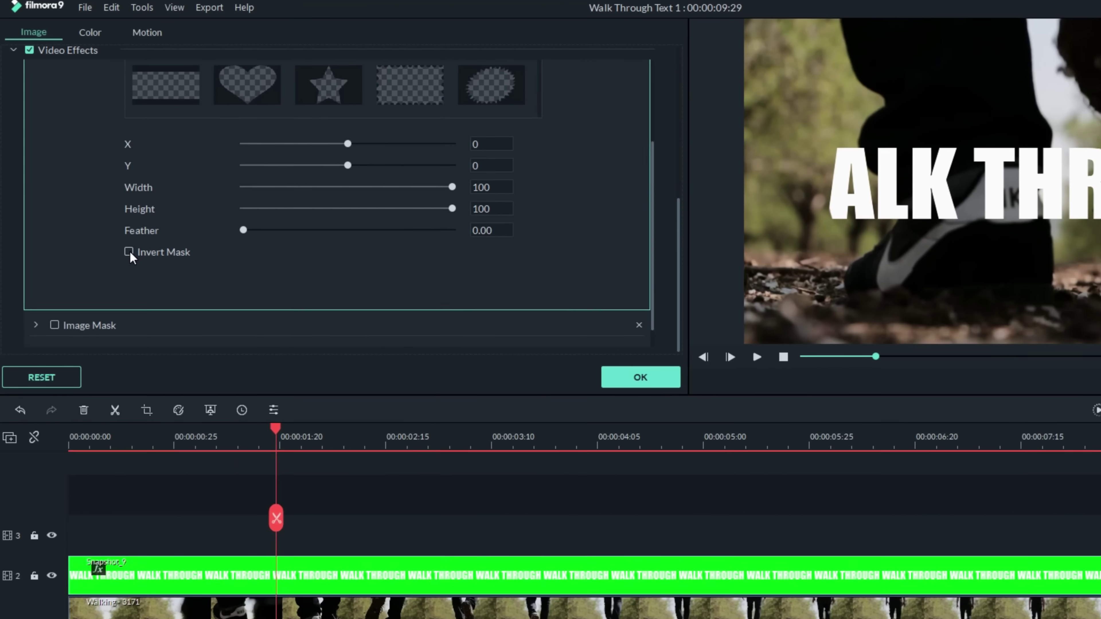
left_click(143, 278)
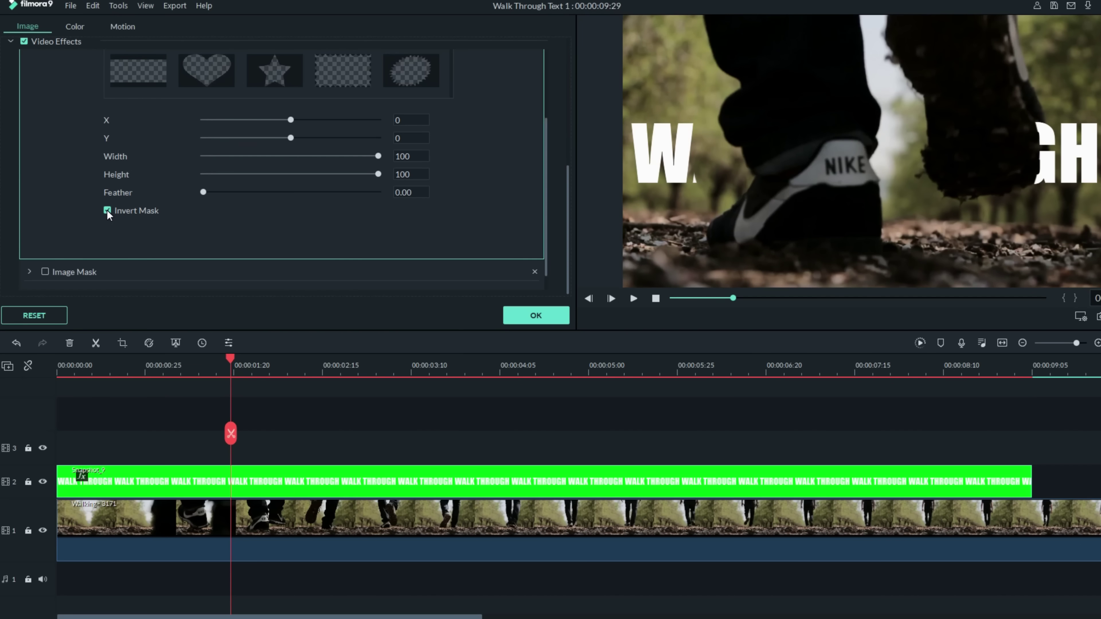
left_click_drag(232, 359, 25, 374)
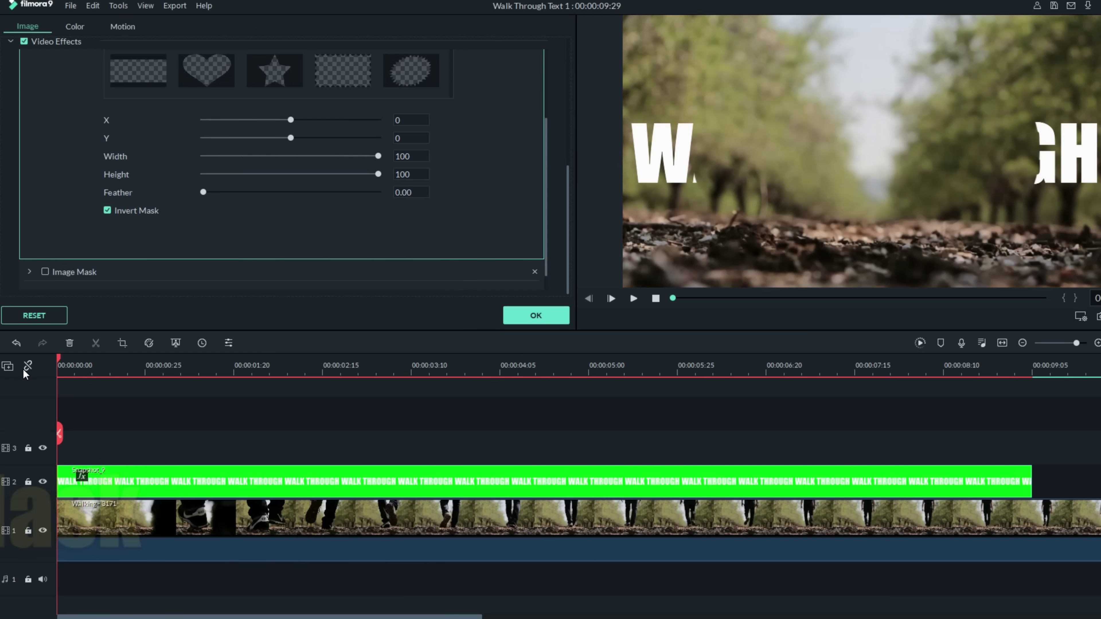
- Switch off Video Effects, lock the footage track, and split the title at frame 10 with Ctrl+B
left_click(24, 42)
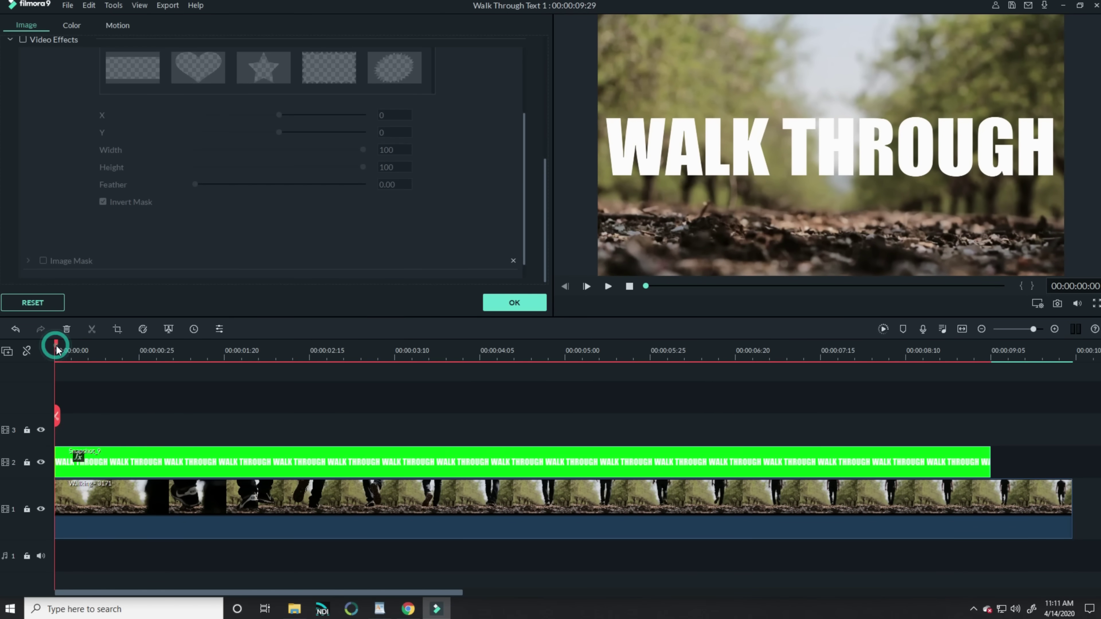
left_click_drag(55, 345, 90, 346)
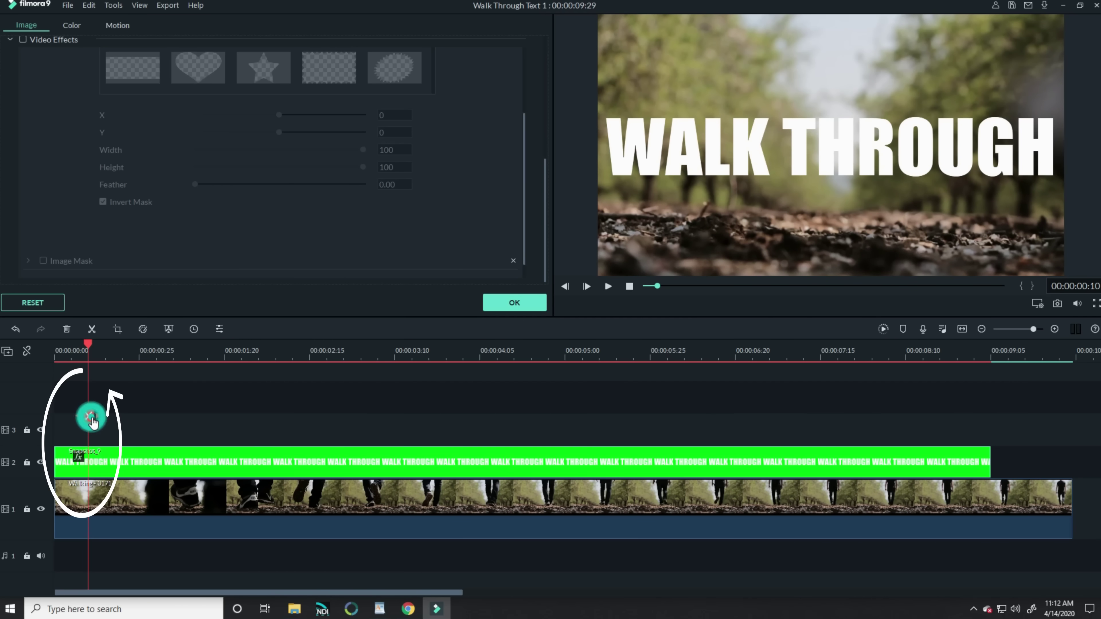
left_click(27, 509)
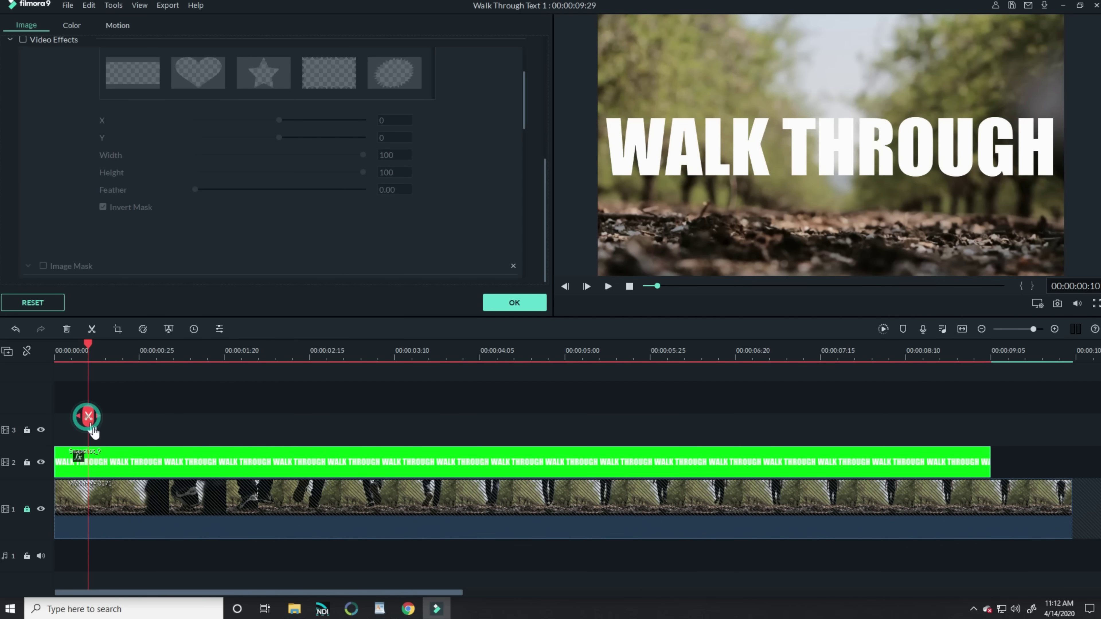
key("ctrl+b")
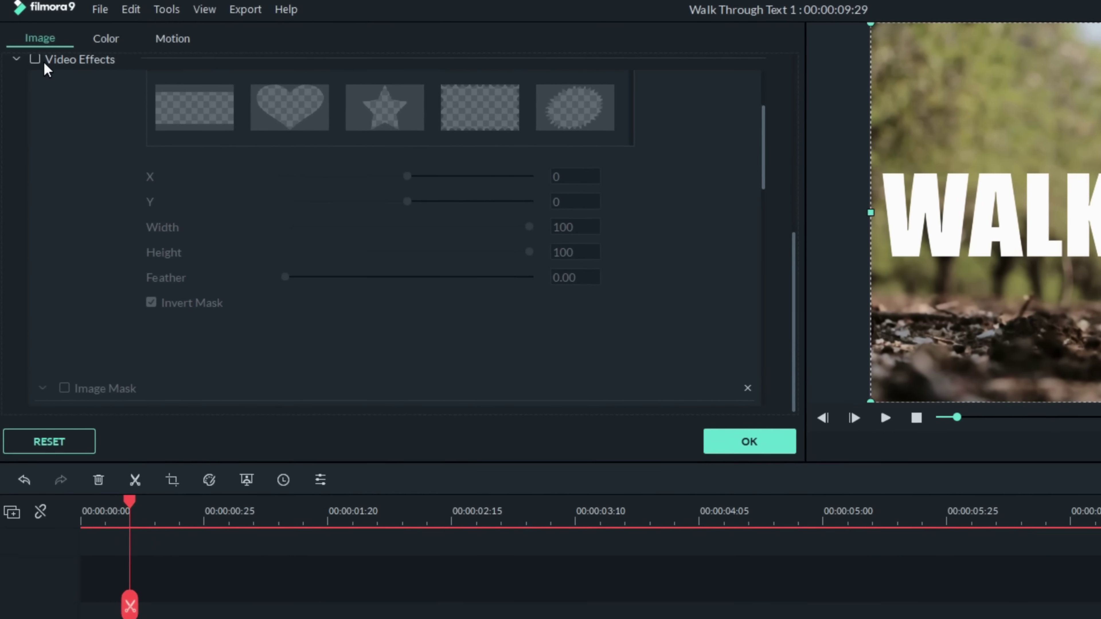
- Turn the mask back on and shift it over the walker's leg with 45.52 feather
left_click(39, 66)
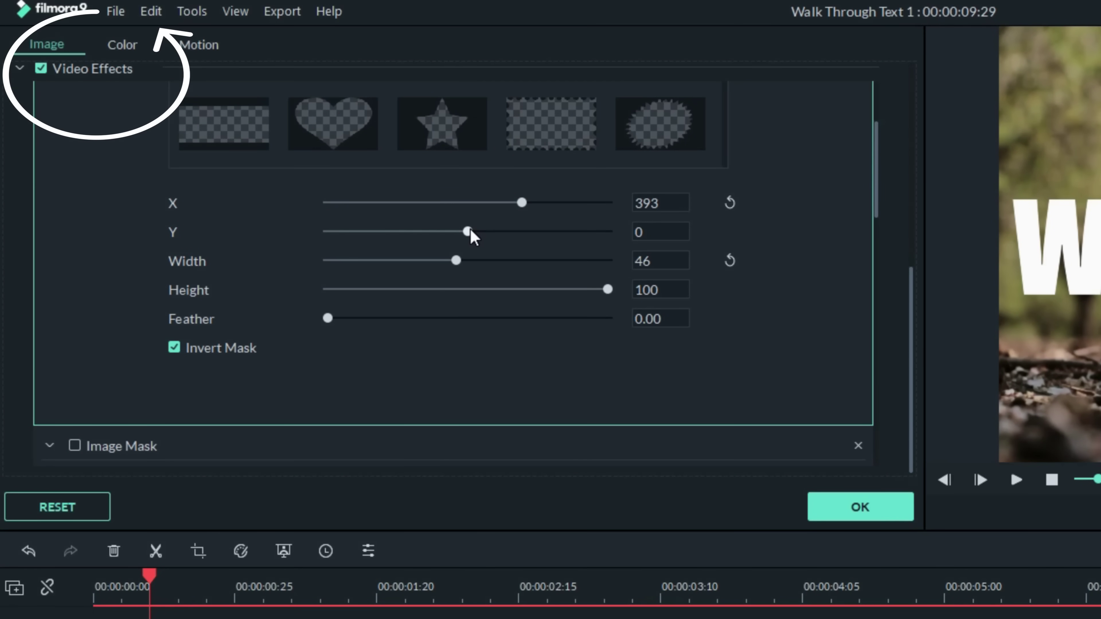
left_click_drag(472, 237, 474, 231)
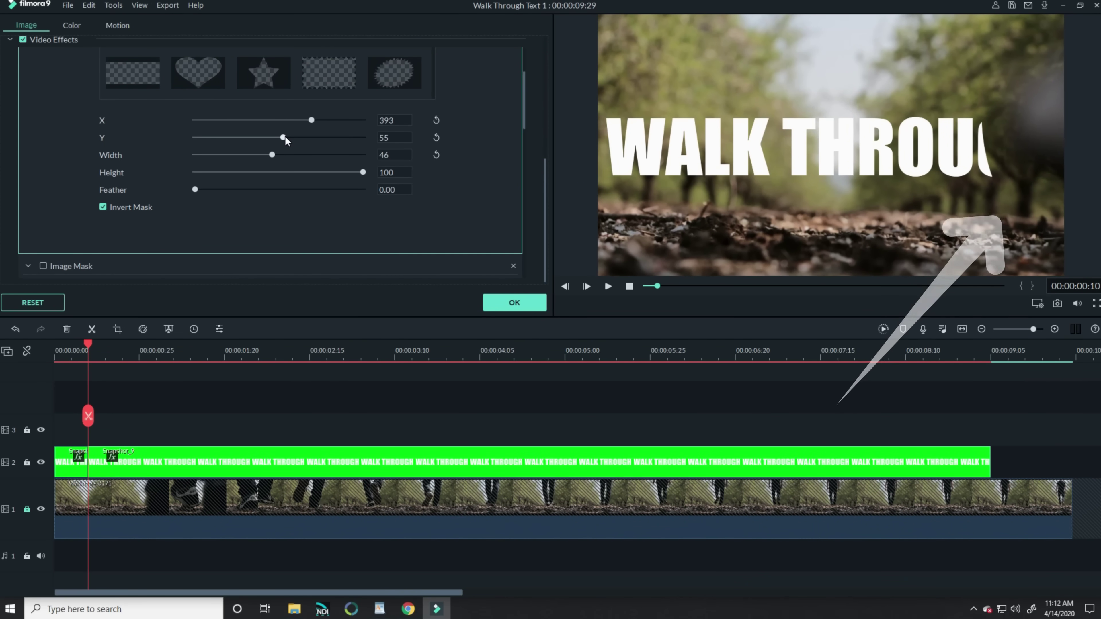
left_click_drag(285, 138, 292, 138)
left_click_drag(196, 189, 254, 192)
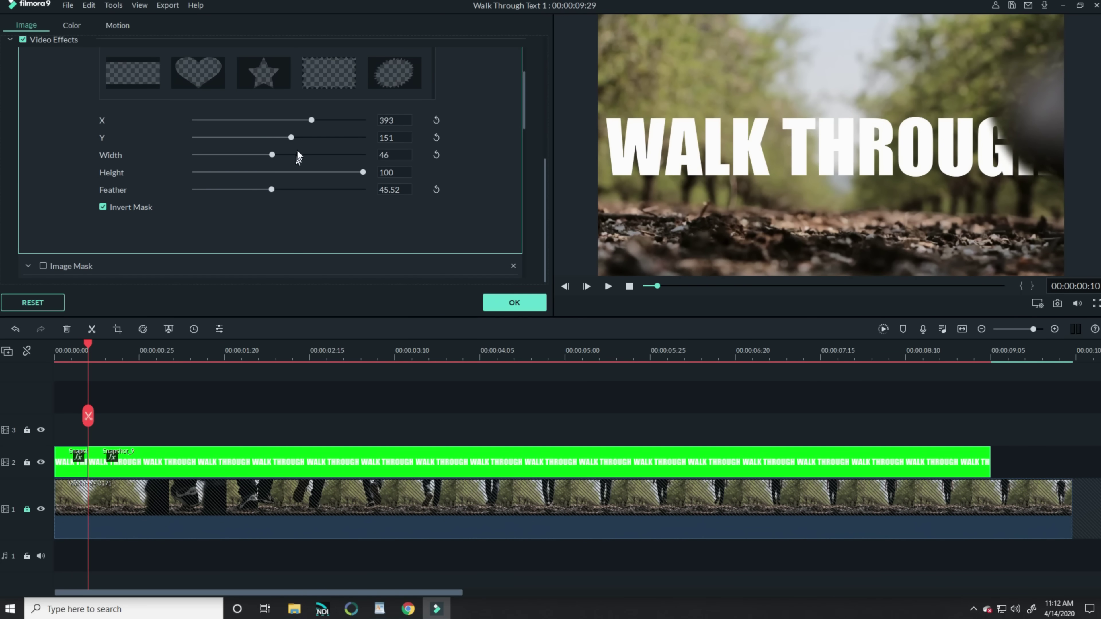
left_click_drag(290, 138, 315, 131)
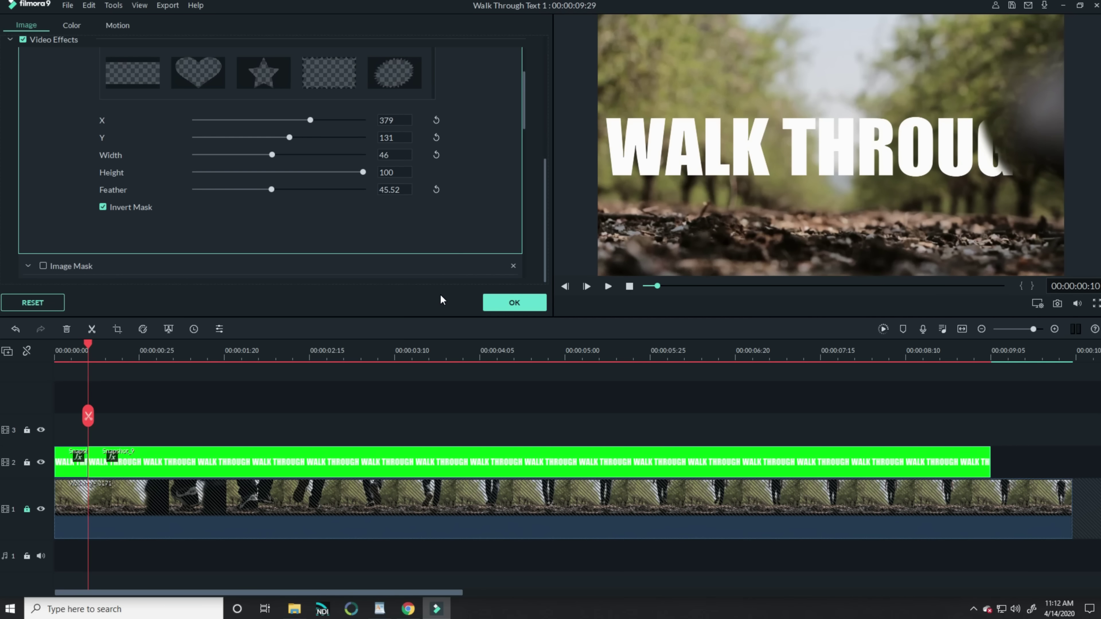
- Split the title at frame 11 and move and widen the mask over the letter G to X 331, Width 56
left_click_drag(113, 360, 276, 362)
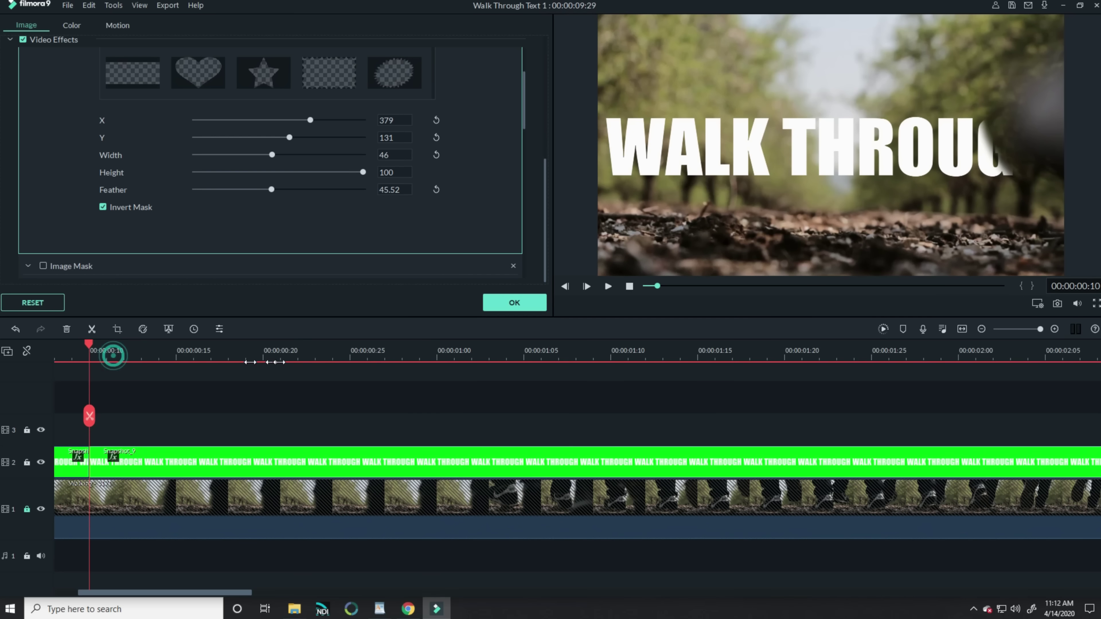
left_click(109, 356)
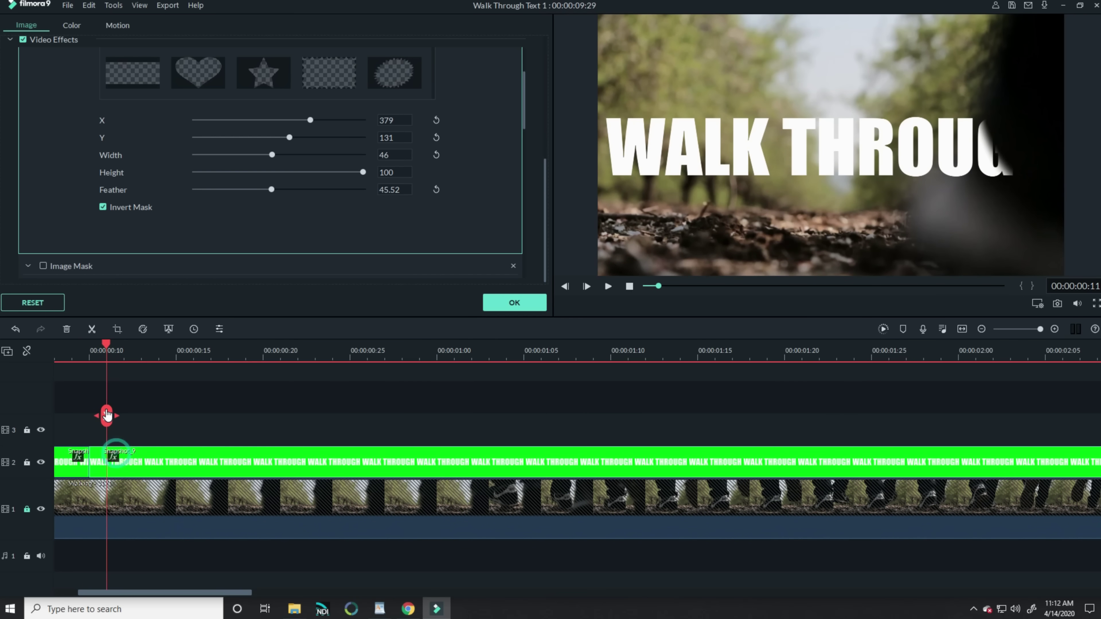
left_click(107, 415)
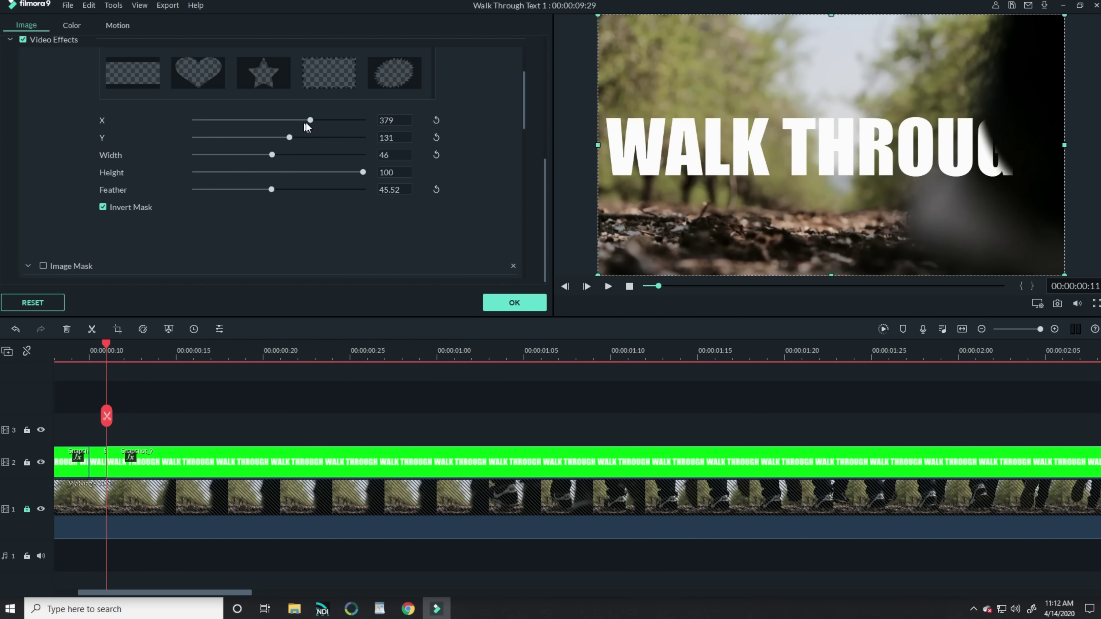
left_click_drag(304, 123, 302, 122)
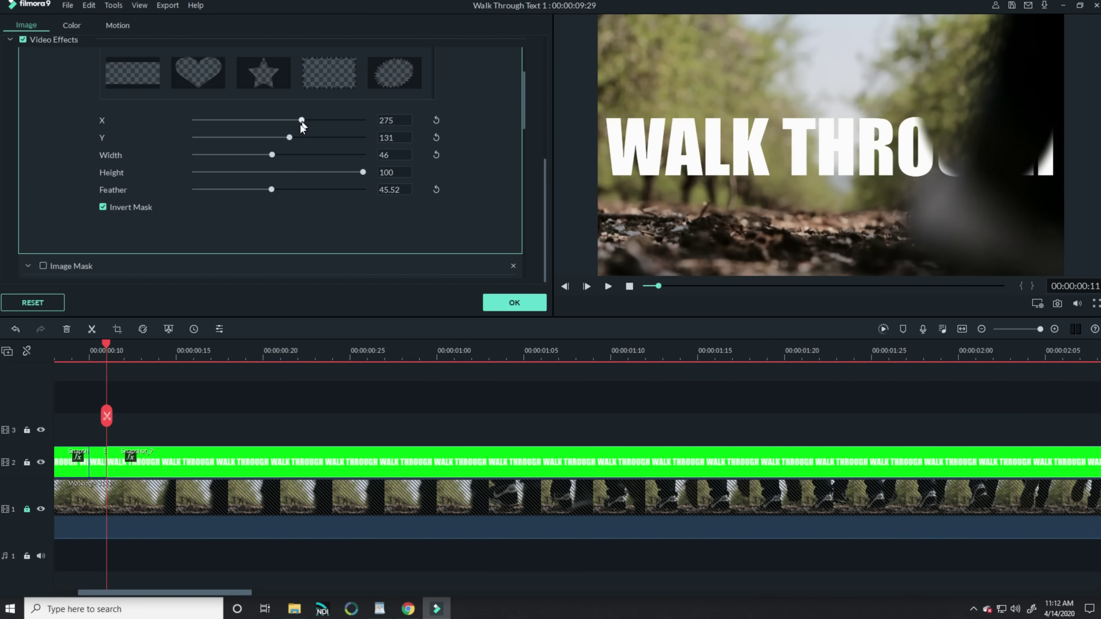
left_click_drag(289, 144, 284, 144)
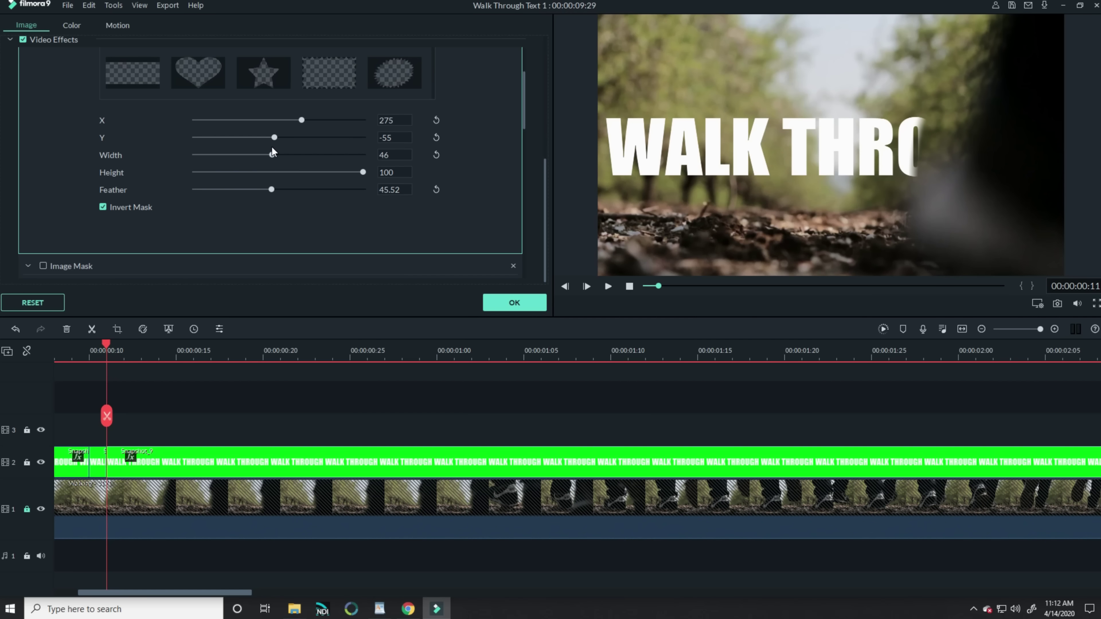
left_click_drag(272, 154, 308, 124)
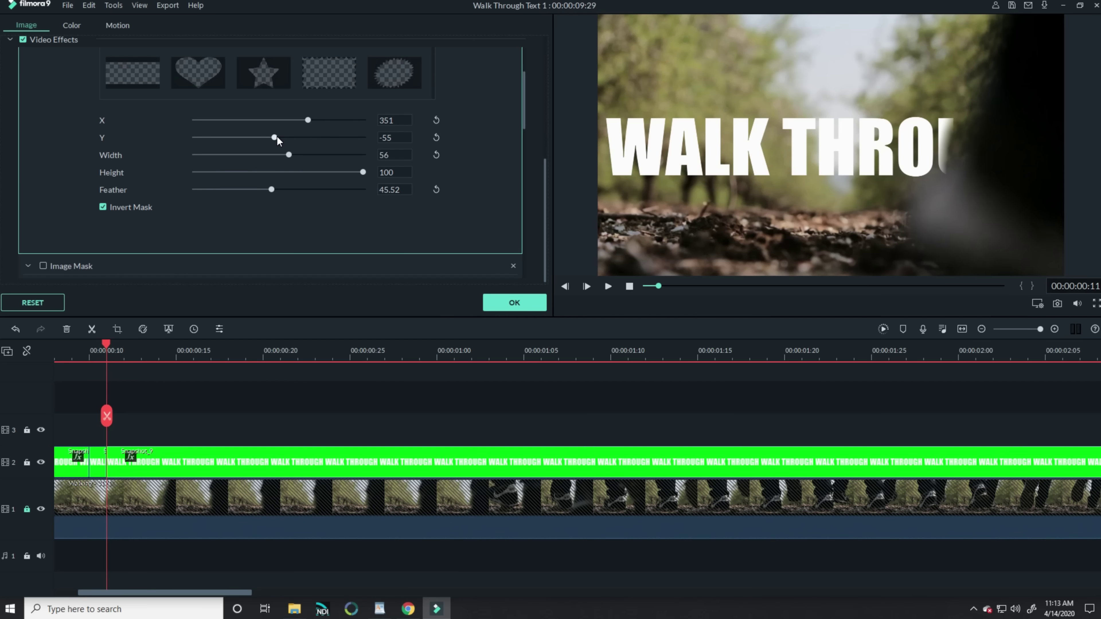
left_click_drag(278, 137, 269, 138)
left_click_drag(307, 121, 307, 122)
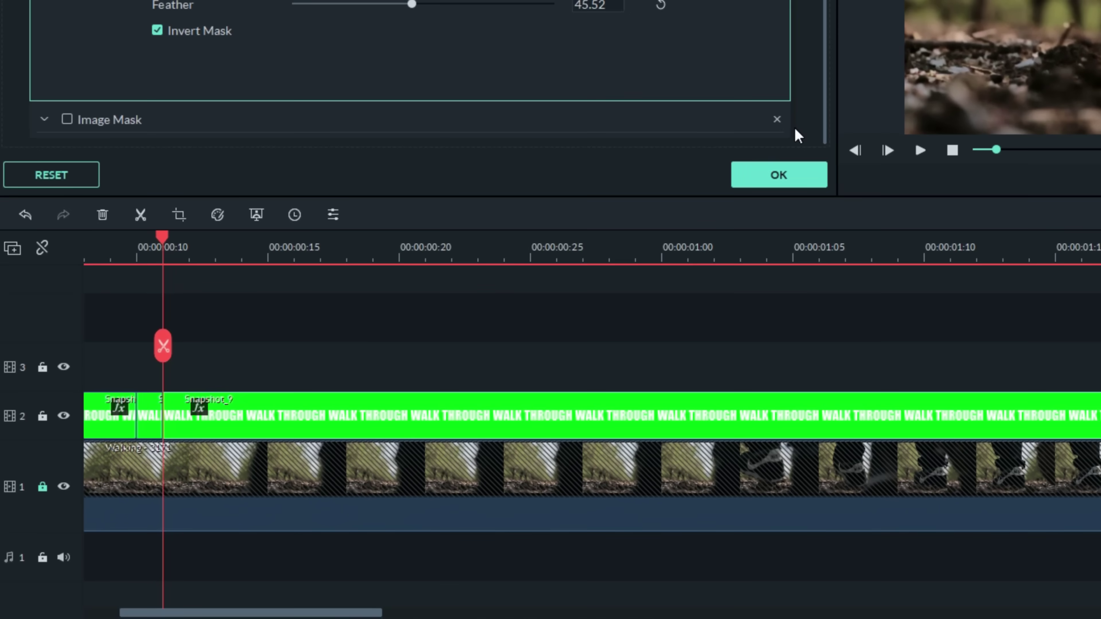
left_click(218, 226)
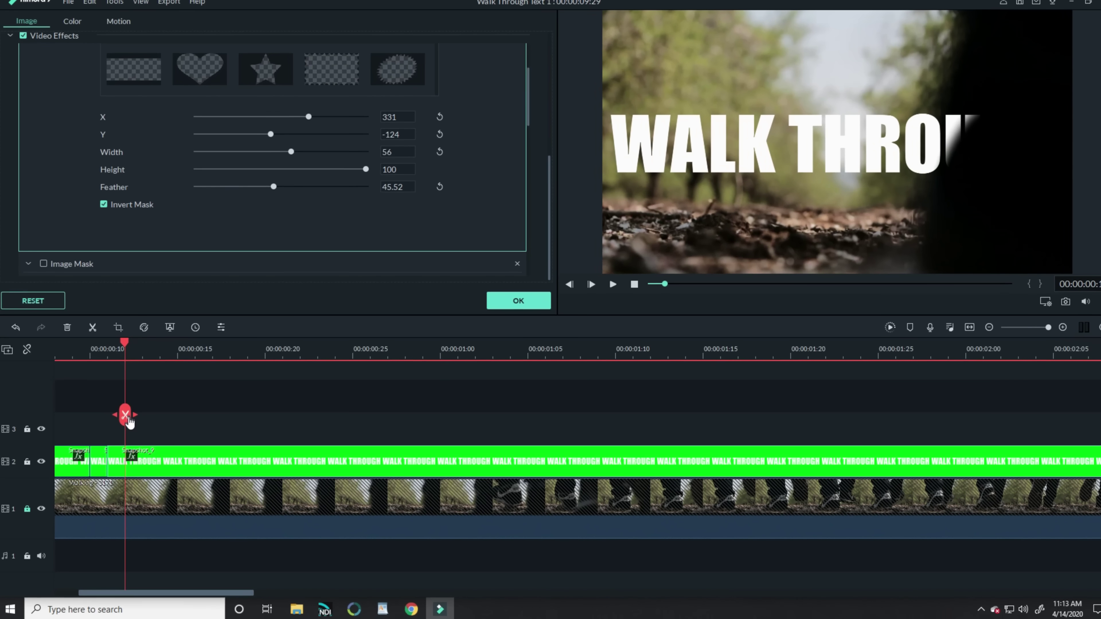
- Split the title at the current frame and shift the new piece's mask left to track the leg
left_click(126, 415)
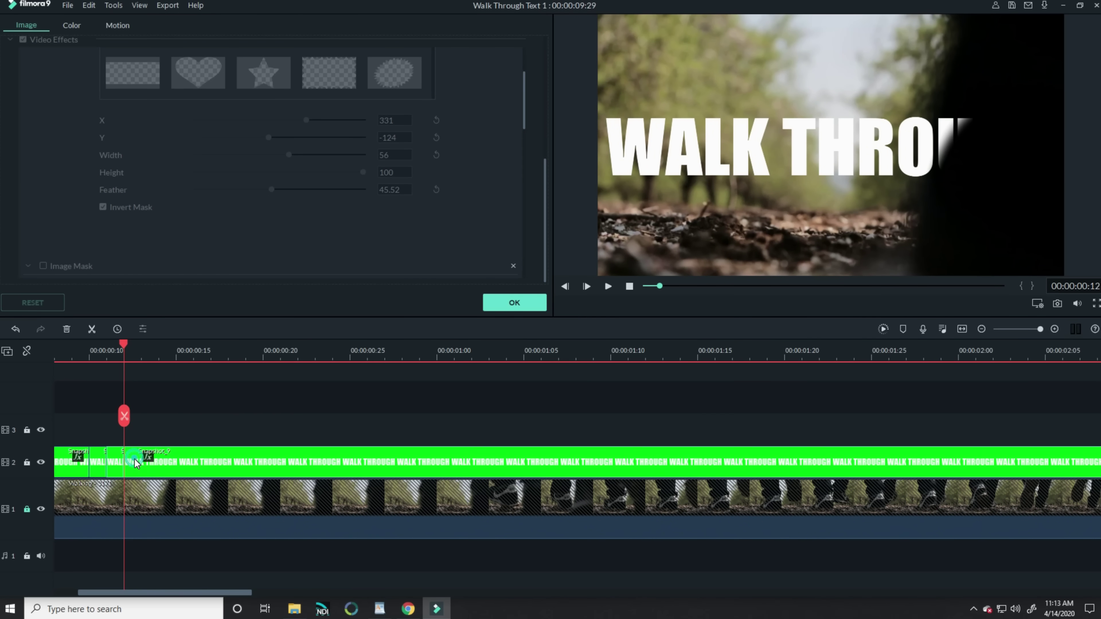
left_click(135, 462)
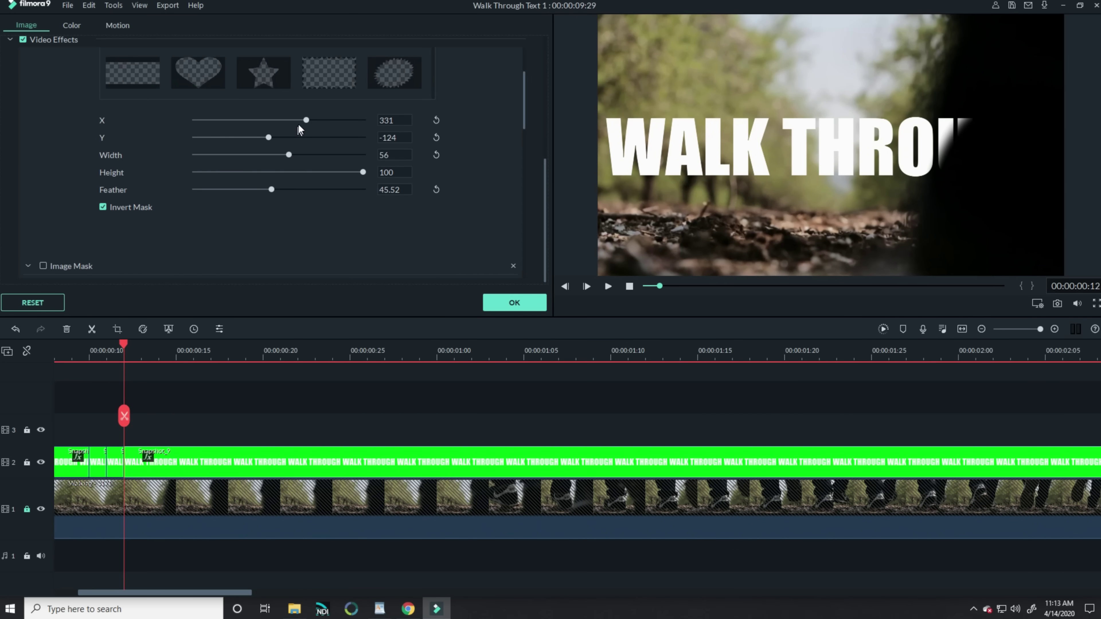
left_click(305, 121)
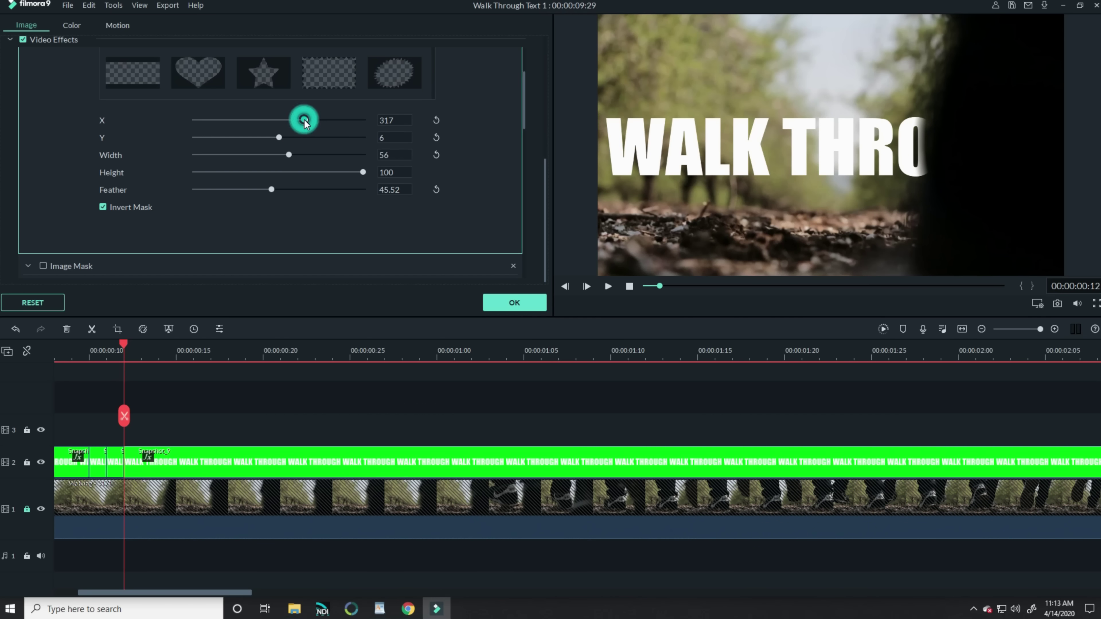
left_click_drag(305, 122, 279, 141)
- Split the title frame by frame through frame 17, repositioning and widening the mask over the leg
key("Right")
key("Right")
key("ctrl+b")
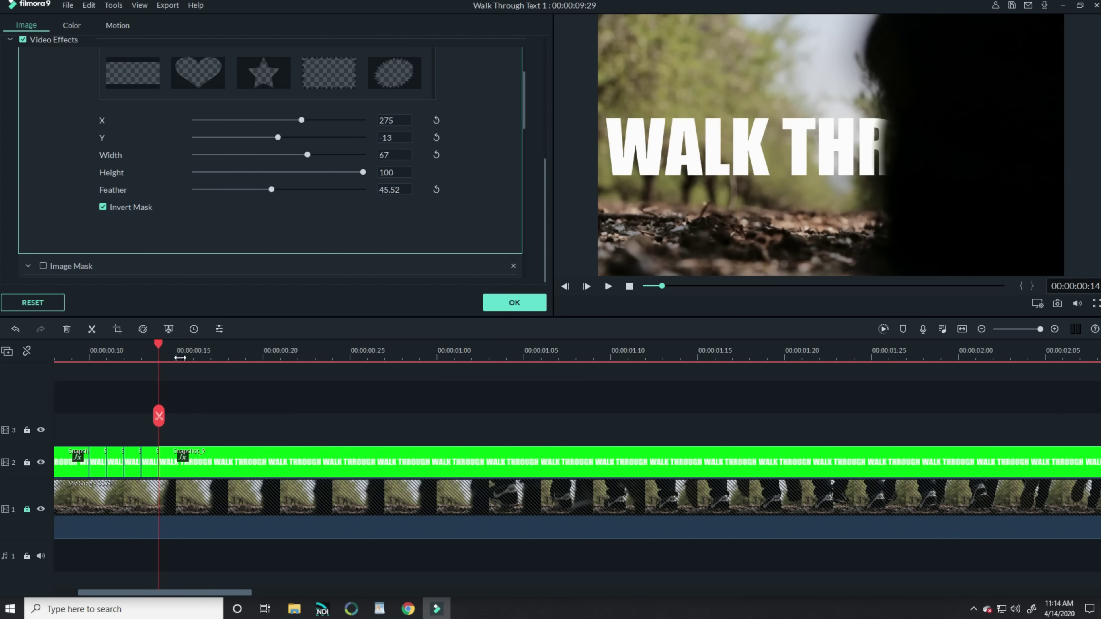
key("Right")
key("ctrl+b")
key("Right")
key("ctrl+b")
left_click(217, 355)
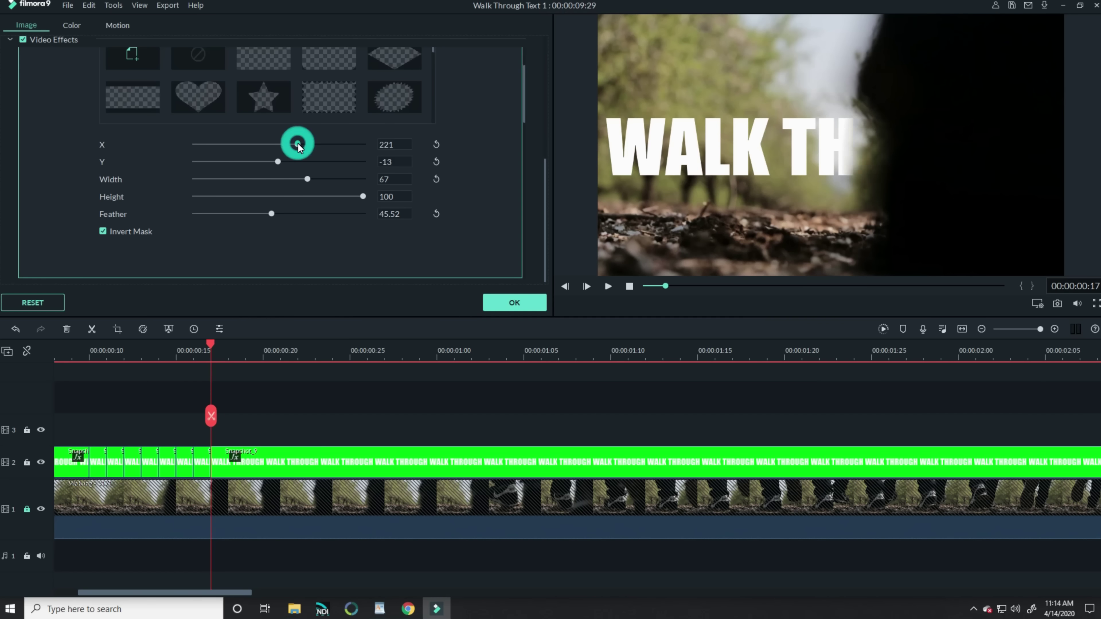
mouse_move(295, 135)
left_mouse_down()
mouse_move(282, 151)
mouse_move(299, 150)
left_mouse_up()
- Keep splitting single frames up to 00:00:01:01, nudging the mask to X 268, Width 71
key("Right")
key("Right")
key("ctrl+b")
left_click(265, 459)
left_click_drag(283, 168, 283, 168)
left_click_drag(308, 186, 304, 151)
key("Right")
key("ctrl+b")
key("Right")
key("ctrl+b")
key("Right")
key("ctrl+b")
key("Right")
key("ctrl+b")
key("Right")
key("ctrl+b")
left_click_drag(284, 167, 280, 168)
key("Right")
key("ctrl+b")
key("Right")
key("ctrl+b")
key("Right")
key("ctrl+b")
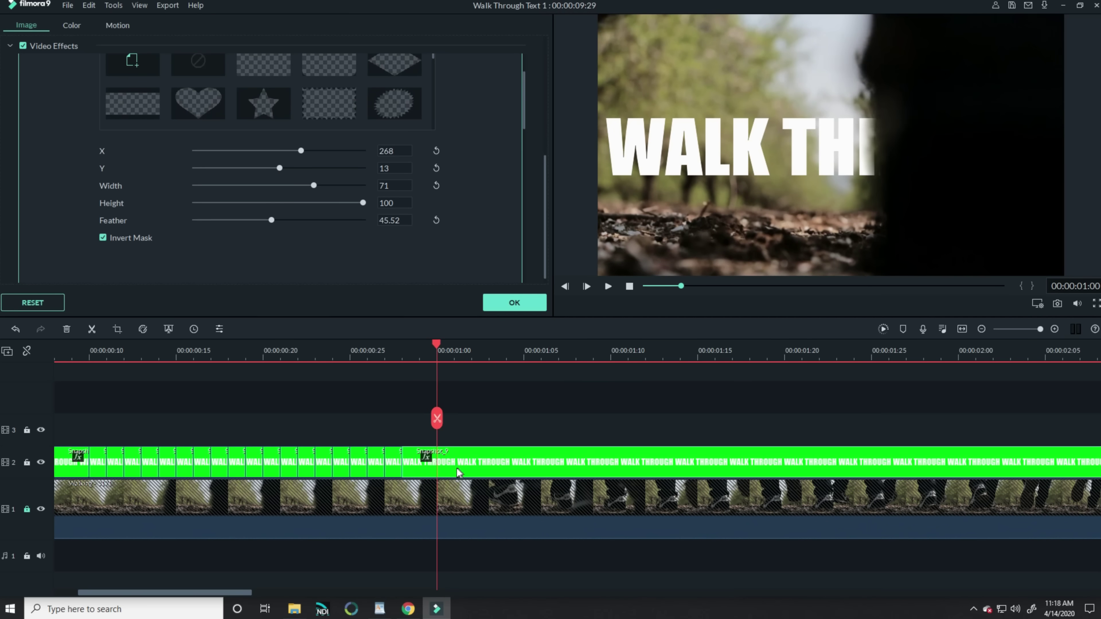
left_click(455, 357)
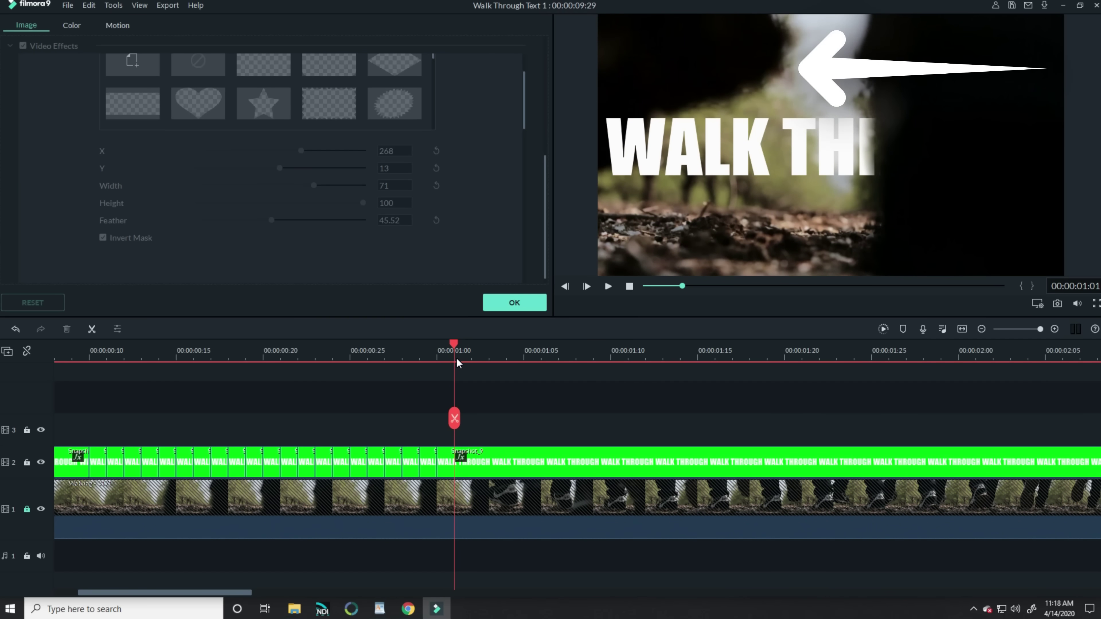
key("Left")
key("Right")
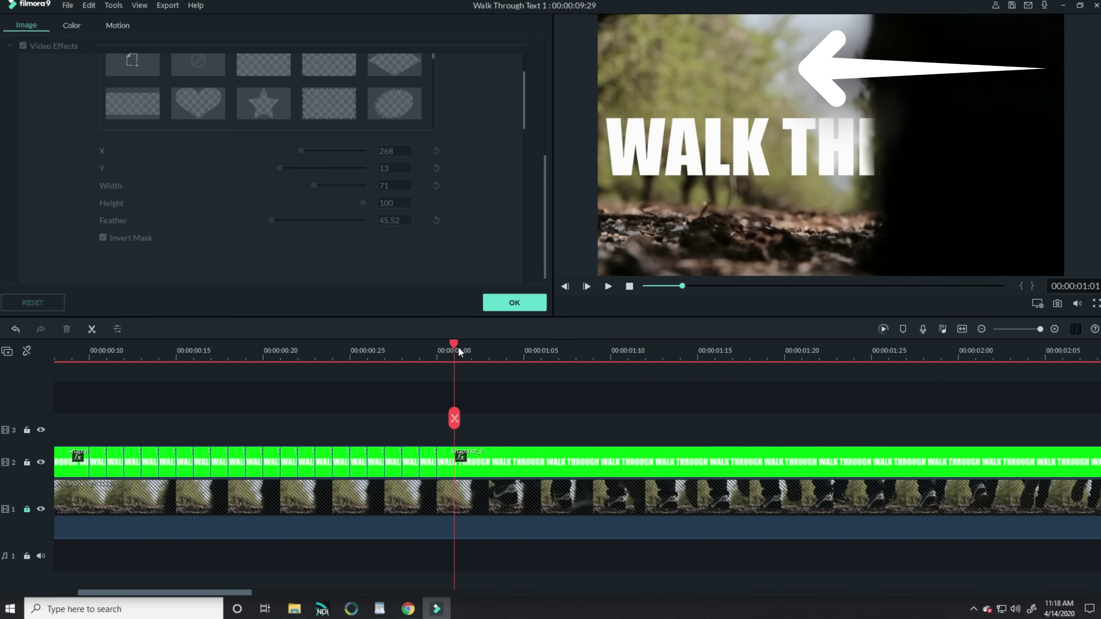
key("ctrl+b")
- Enable and invert this frame's Image Mask at X -427, Width 100, Height 56, Feather 30.69
left_click_drag(524, 100, 523, 143)
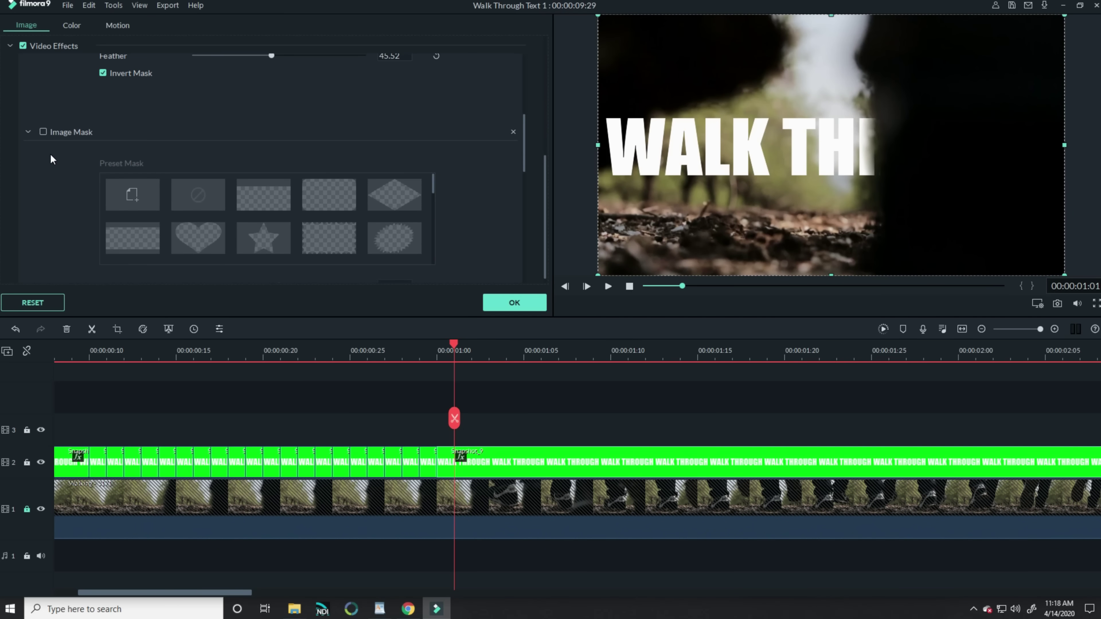
left_click(44, 132)
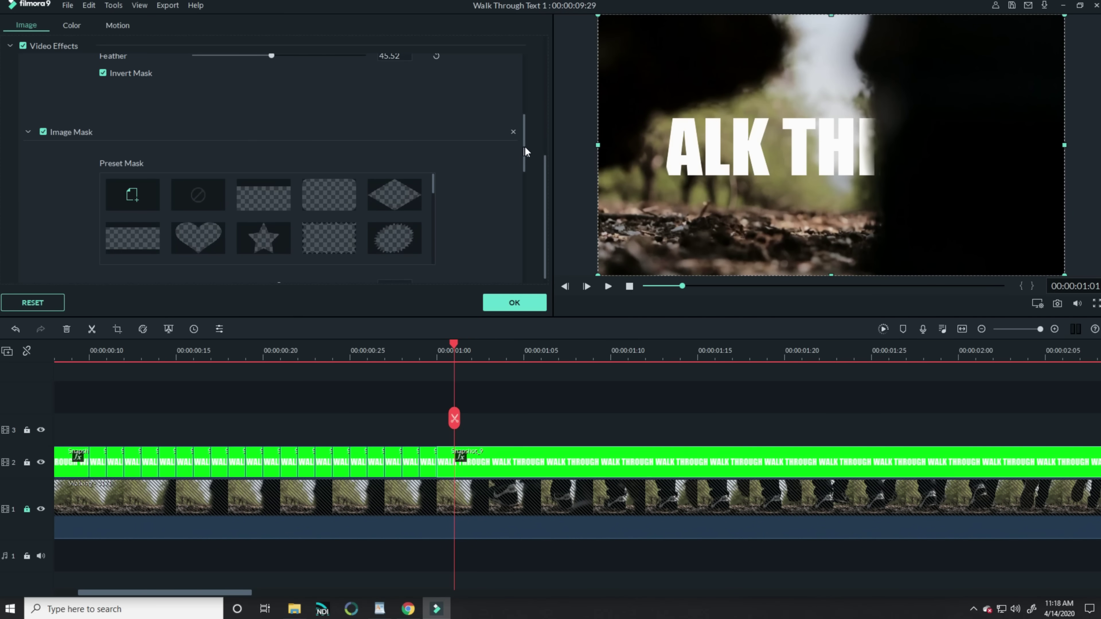
left_click_drag(524, 150, 524, 196)
left_click(102, 164)
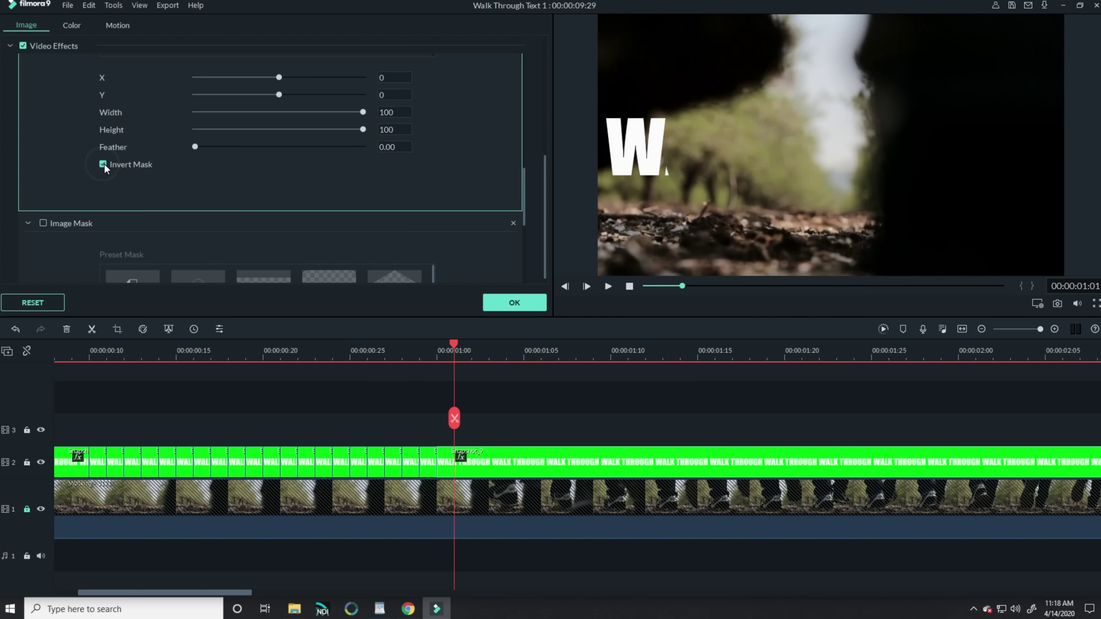
left_click_drag(279, 77, 226, 77)
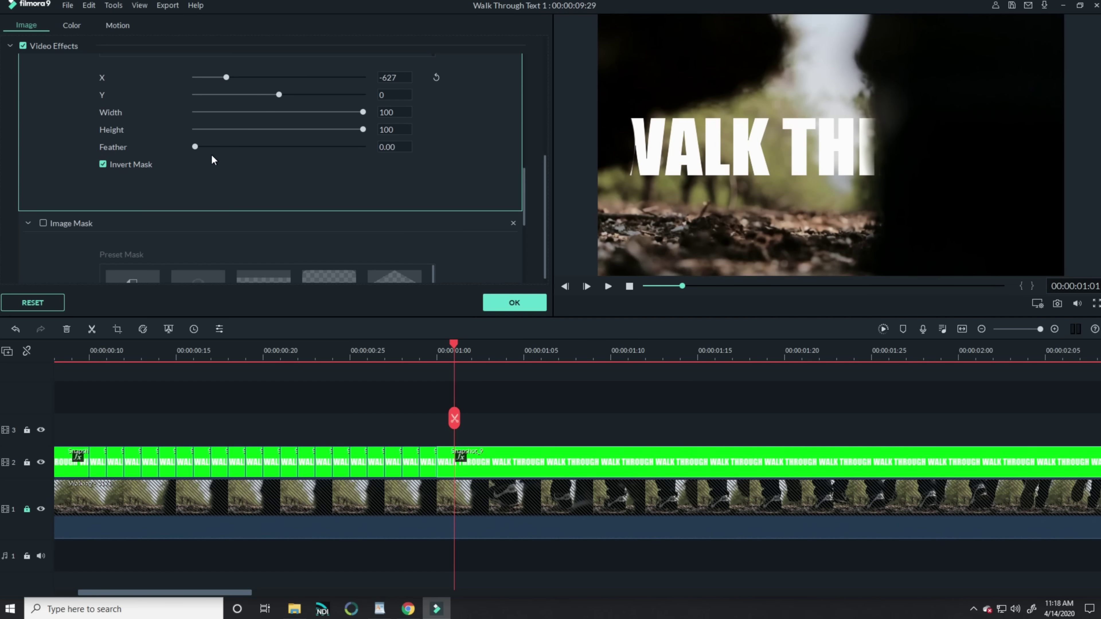
left_click_drag(360, 113, 326, 112)
left_click_drag(363, 129, 347, 130)
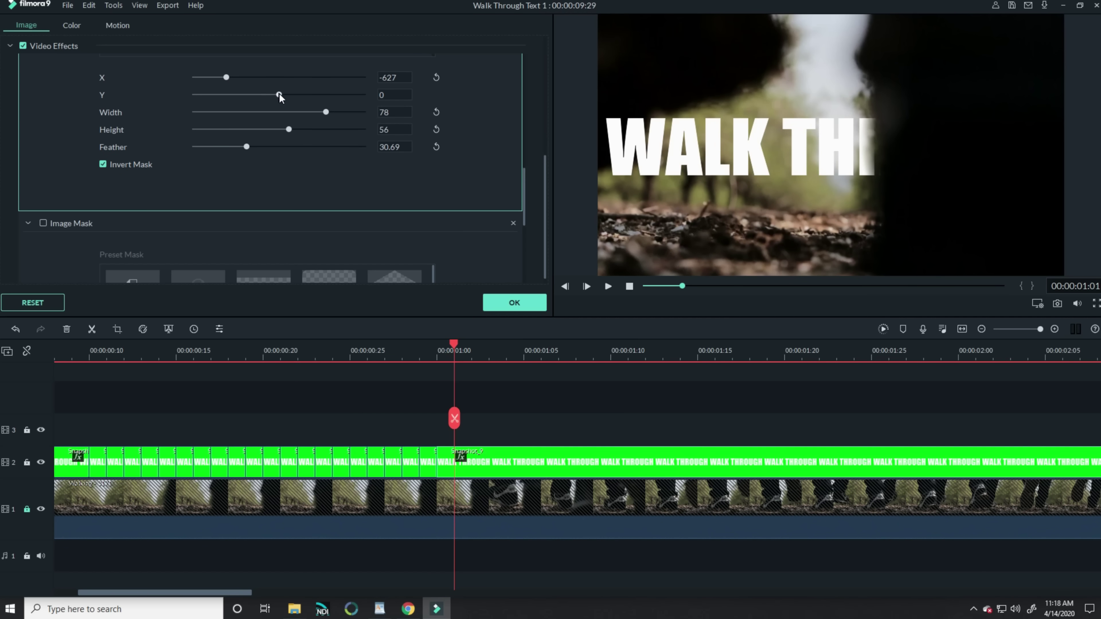
left_click_drag(324, 94, 244, 78)
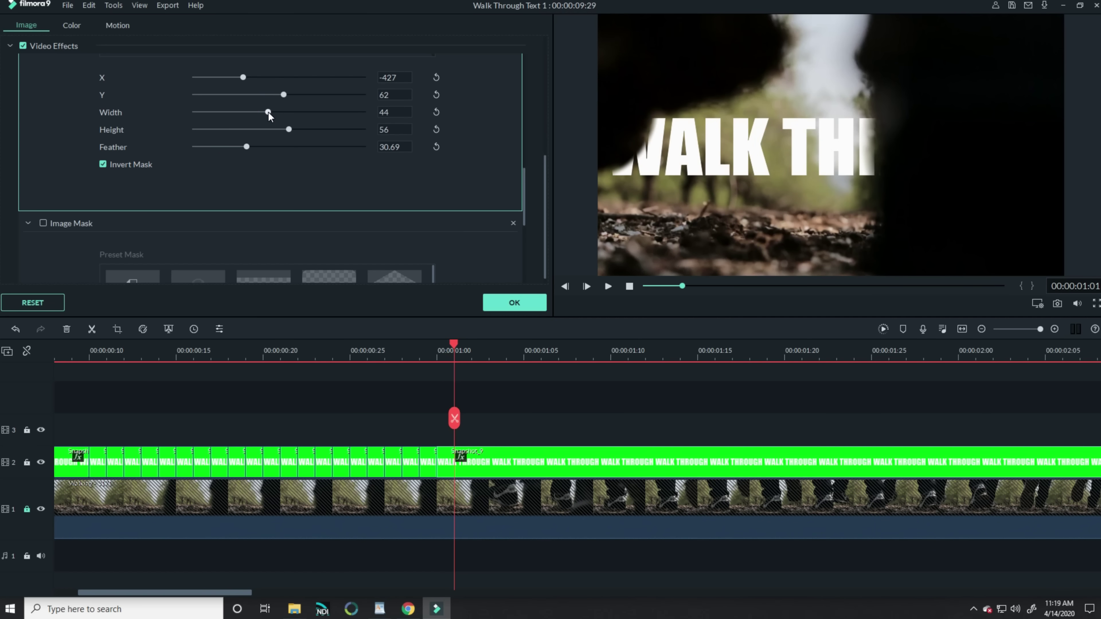
scroll(269, 115, "up", 2)
left_click_drag(286, 154, 415, 167)
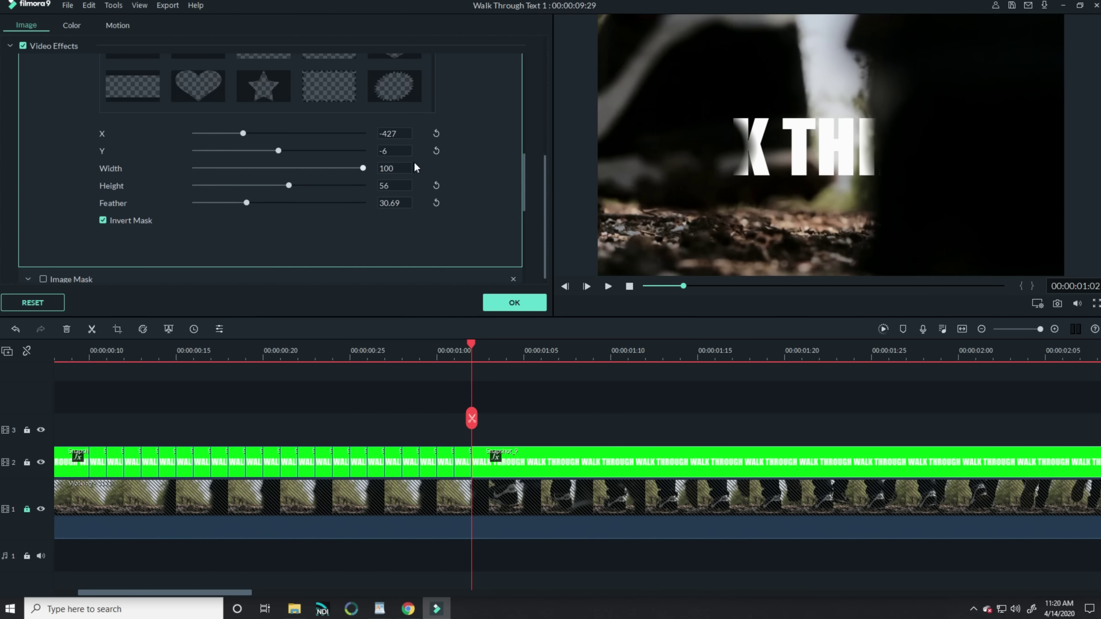
- Step frame by frame to about 1:18, shifting each mask to follow the shoe (X 206, Y 41)
left_click_drag(245, 137, 256, 137)
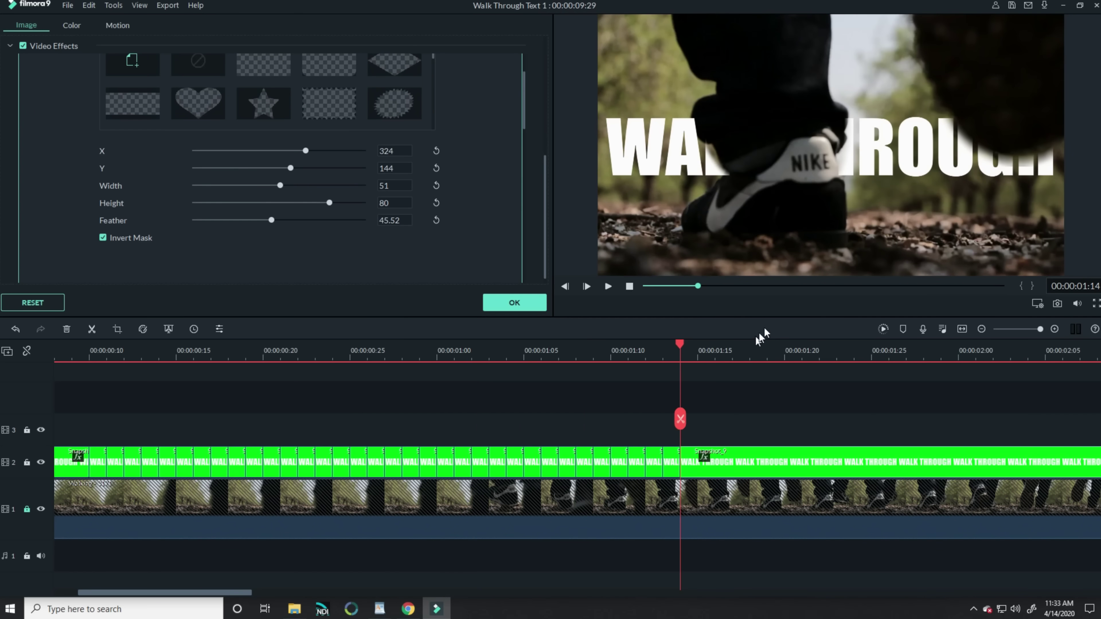
left_click(698, 357)
left_click(305, 151)
left_click_drag(305, 151, 301, 150)
left_click_drag(291, 168, 292, 168)
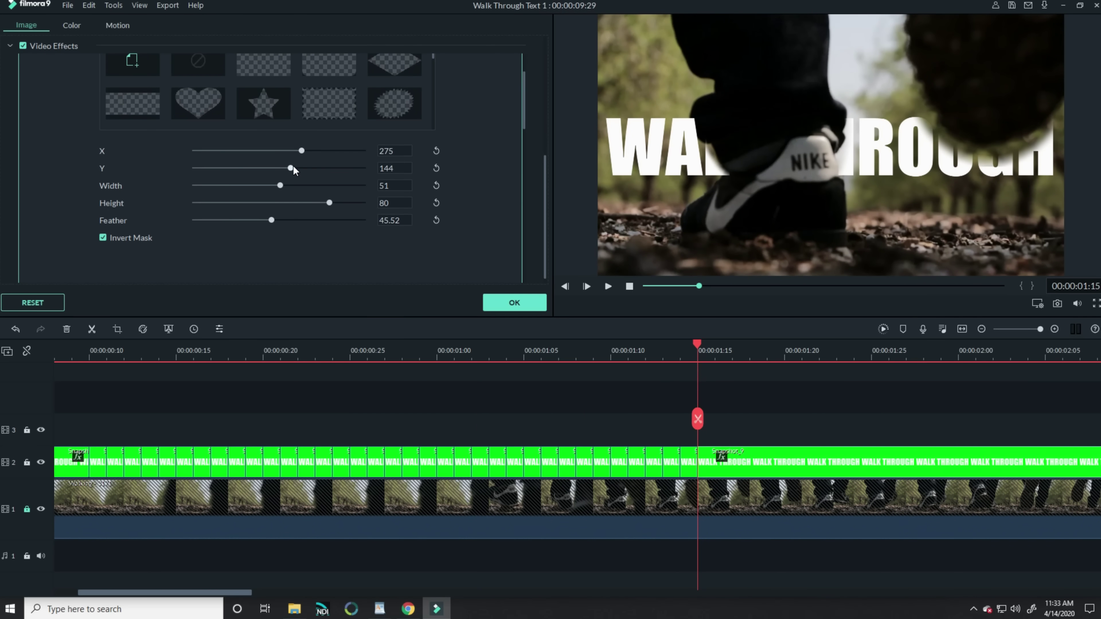
left_click(716, 350)
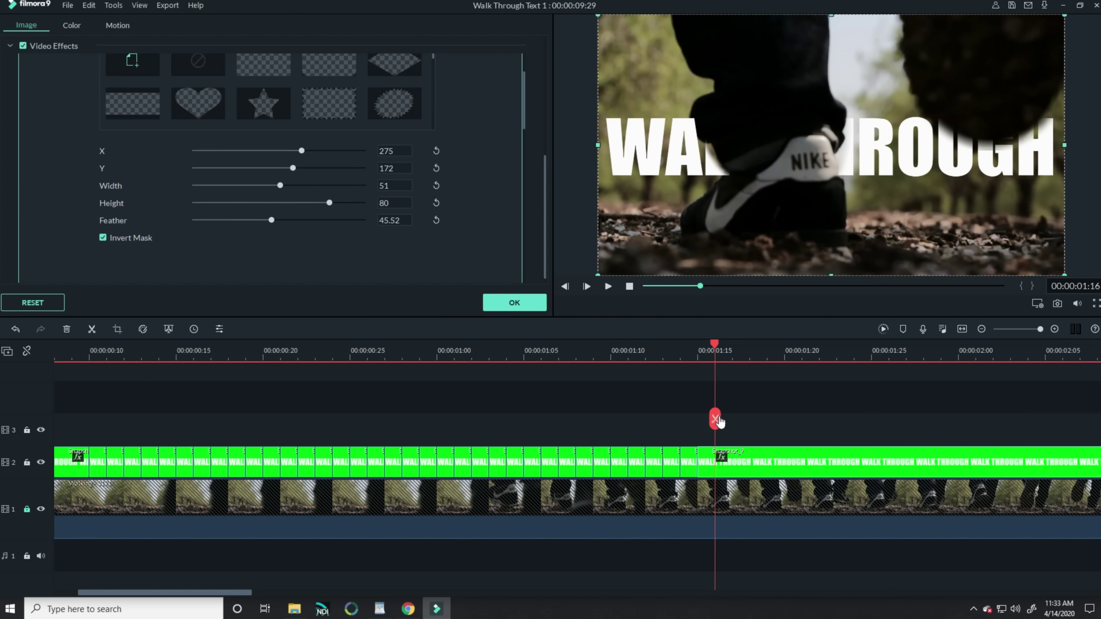
left_click_drag(301, 150, 292, 168)
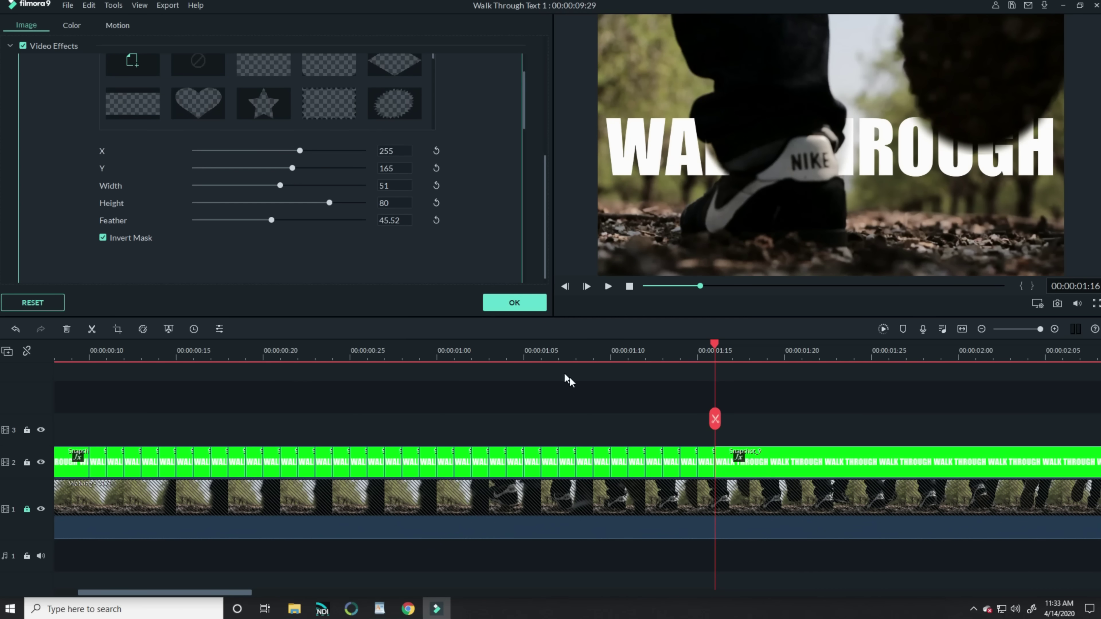
key("Right")
left_click(765, 459)
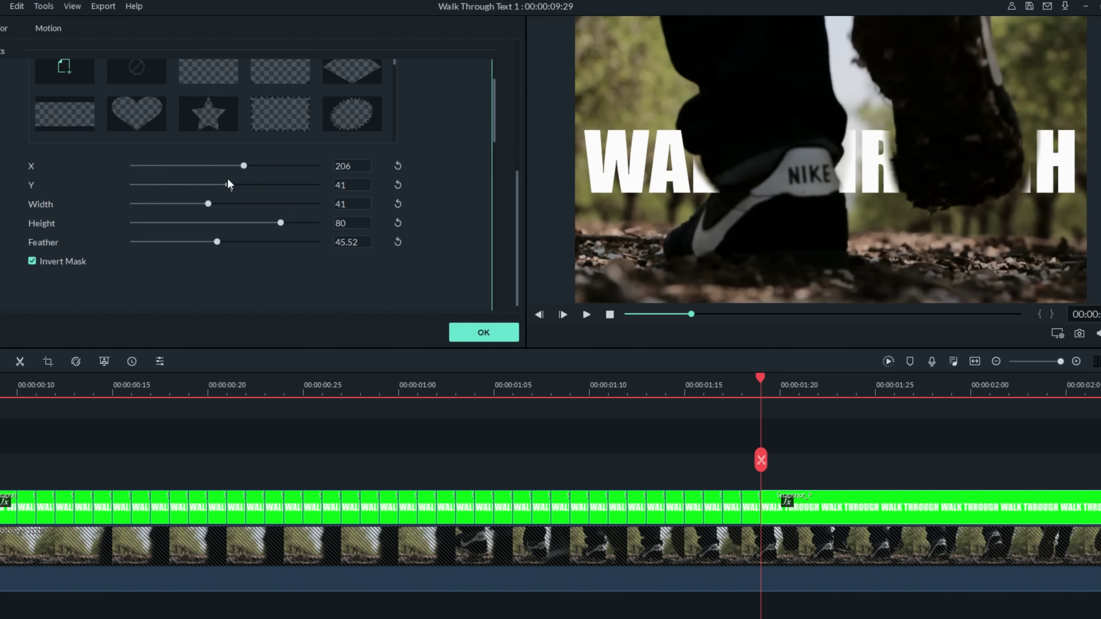
- Shift and widen the mask to follow both shoes across the next frame
left_click_drag(243, 167, 245, 167)
left_click_drag(209, 205, 204, 206)
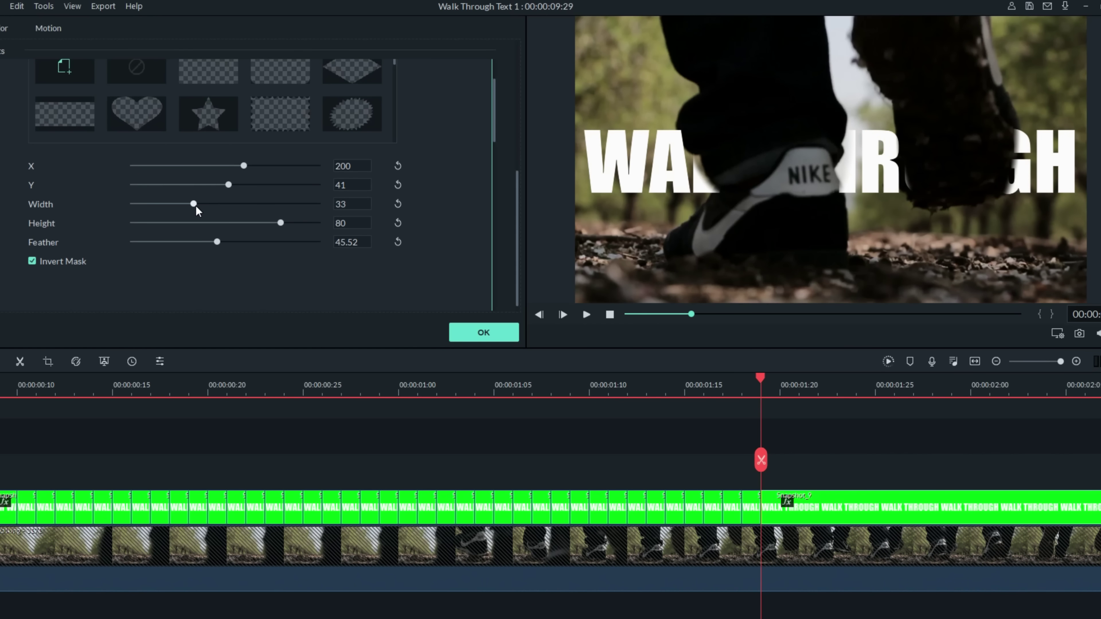
left_click(780, 385)
left_click_drag(244, 166, 240, 167)
left_click_drag(191, 204, 206, 205)
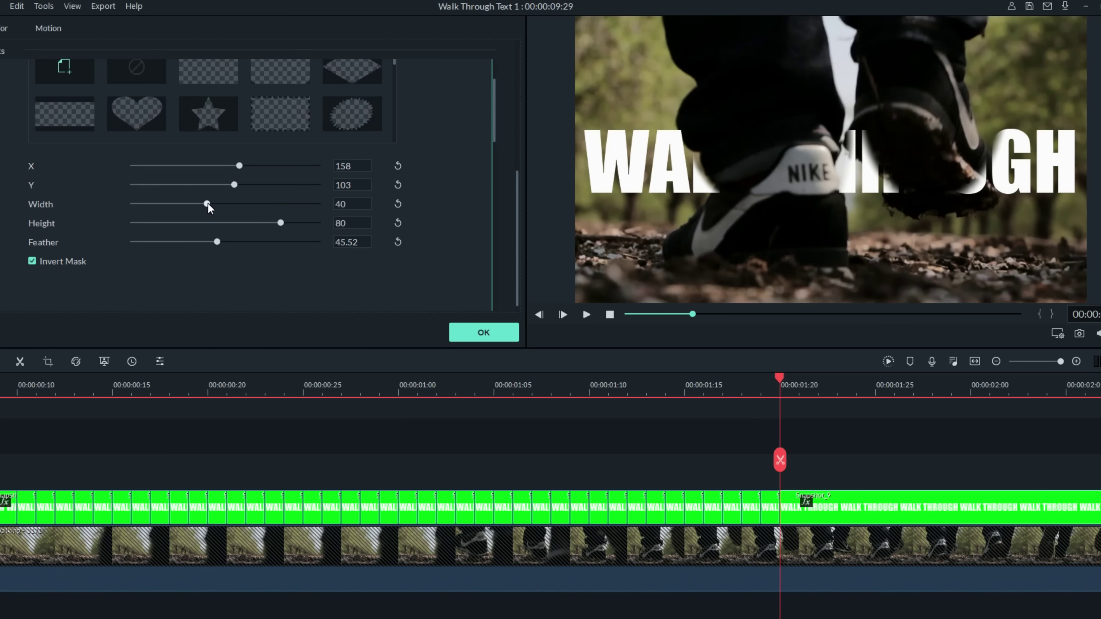
left_click_drag(238, 169, 196, 204)
- Narrow the mask, move it up and left, and feather its edges heavily
left_click_drag(780, 384, 808, 385)
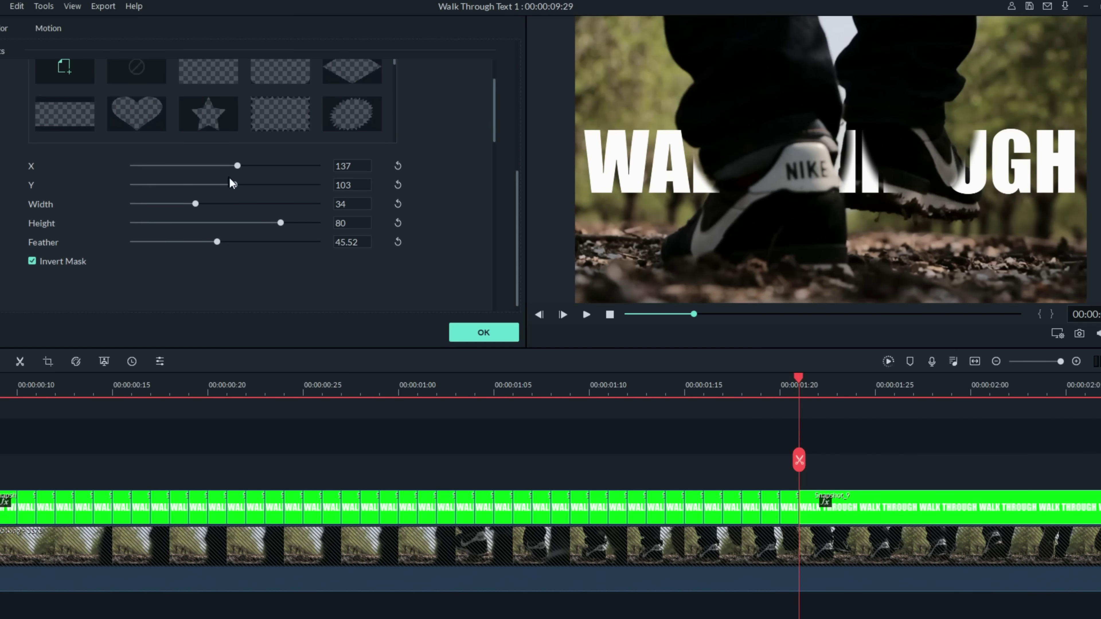
left_click_drag(196, 204, 180, 208)
left_click_drag(235, 186, 237, 167)
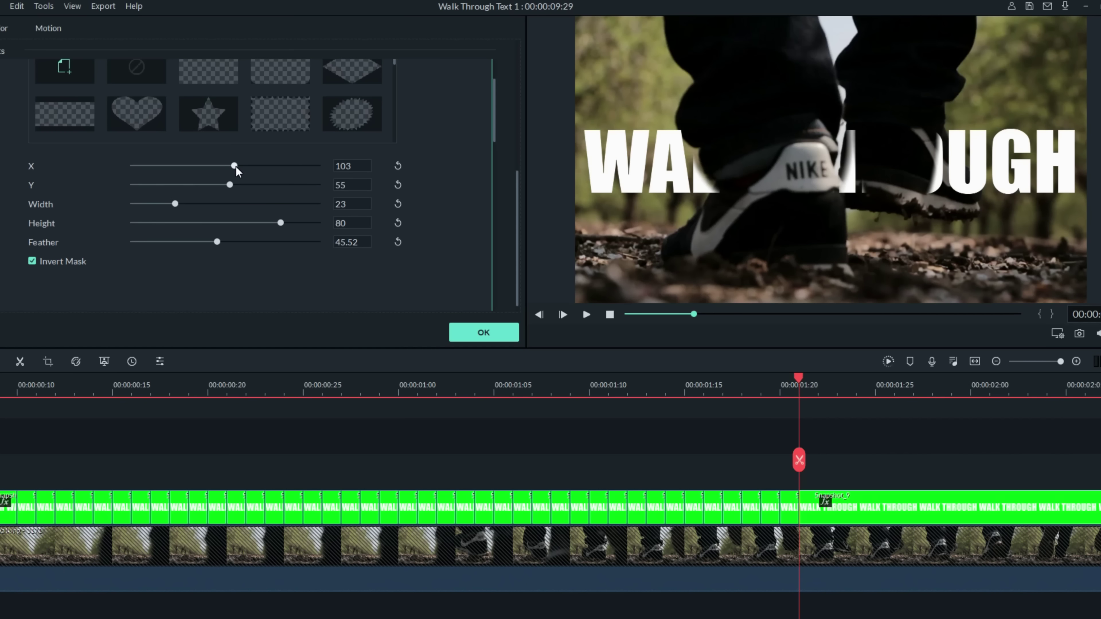
left_click_drag(175, 204, 166, 203)
left_click_drag(216, 242, 313, 247)
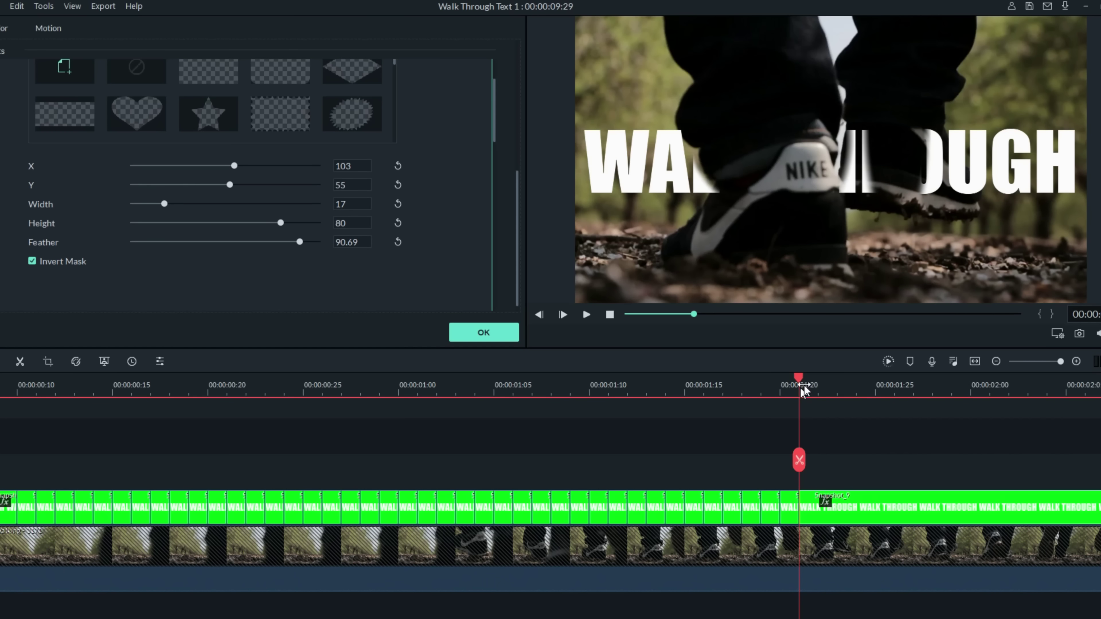
- Advance frame by frame, shrinking the mask width to 9 to reveal more letters
left_click_drag(803, 390, 819, 391)
left_click_drag(168, 203, 152, 207)
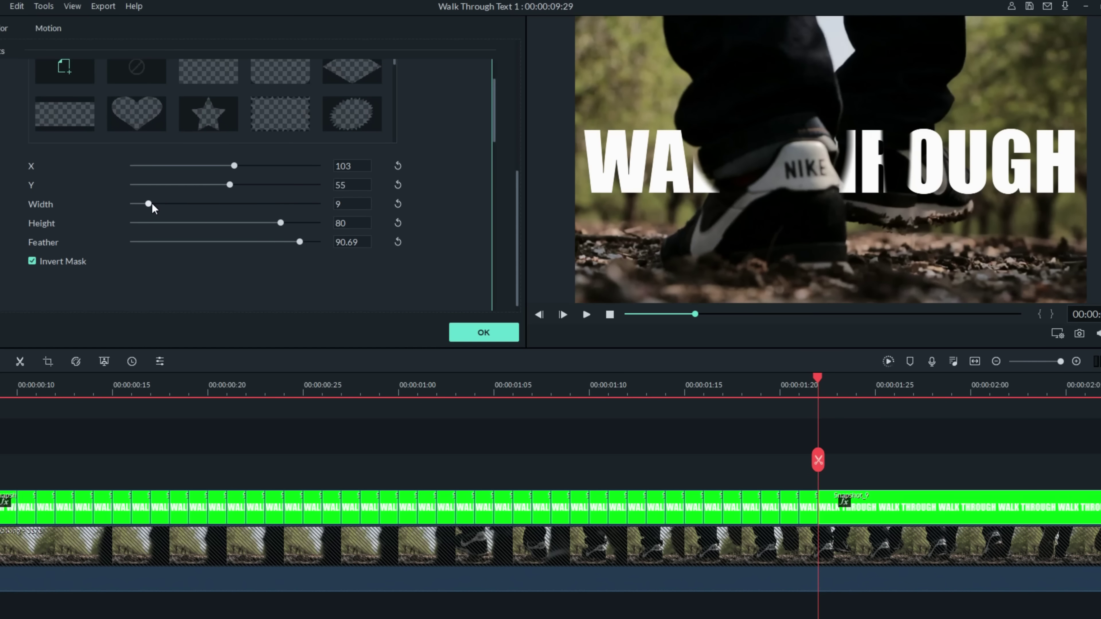
left_click(840, 391)
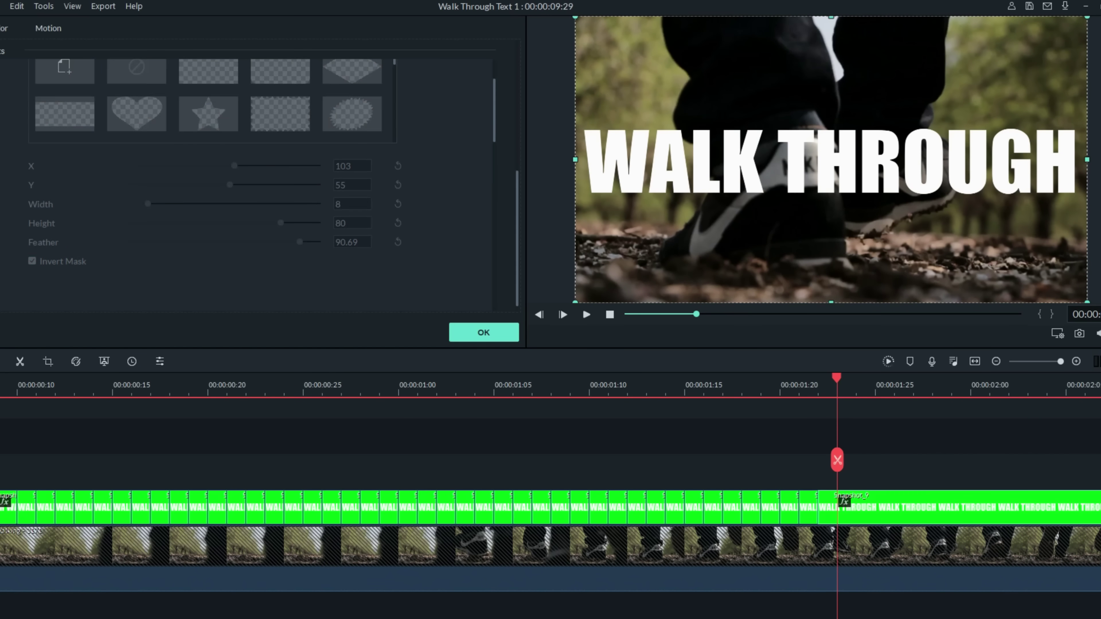
scroll(456, 149, "up", 2)
left_click_drag(767, 374, 819, 388)
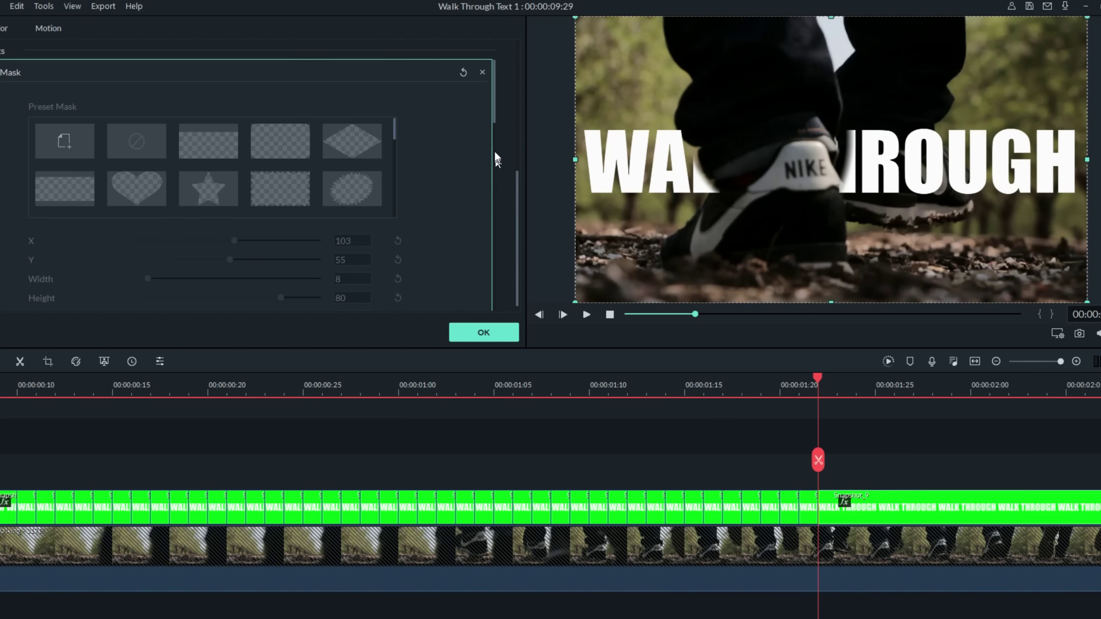
- Increase the mask feather softness and play back the shoe passing over WALK THROUGH
scroll(498, 160, "down", 2)
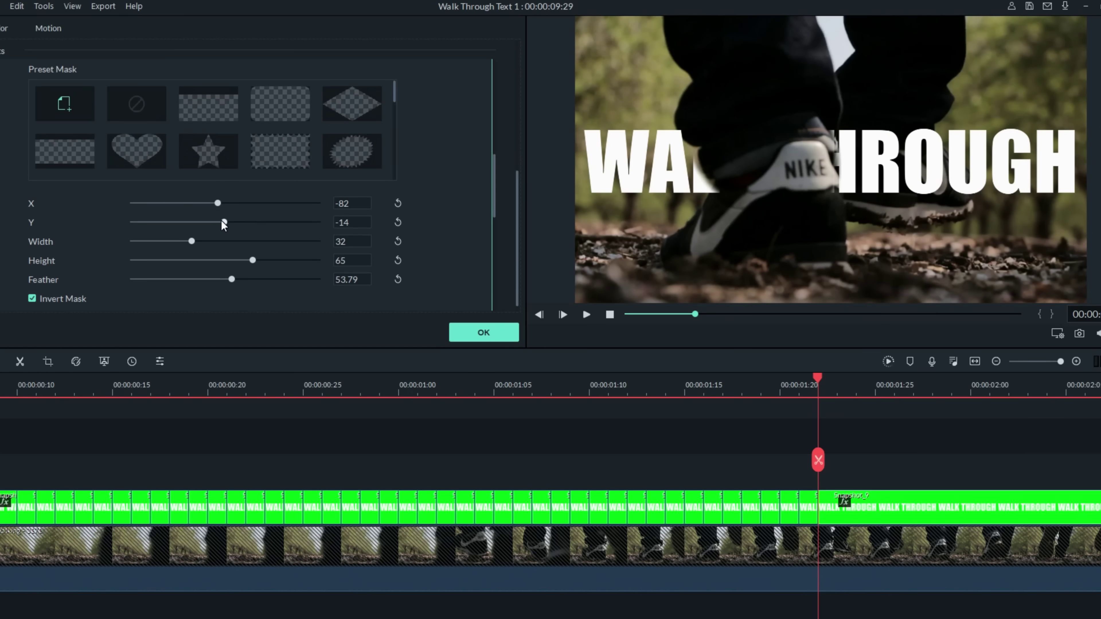
scroll(462, 160, "down", 4)
scroll(462, 160, "up", 4)
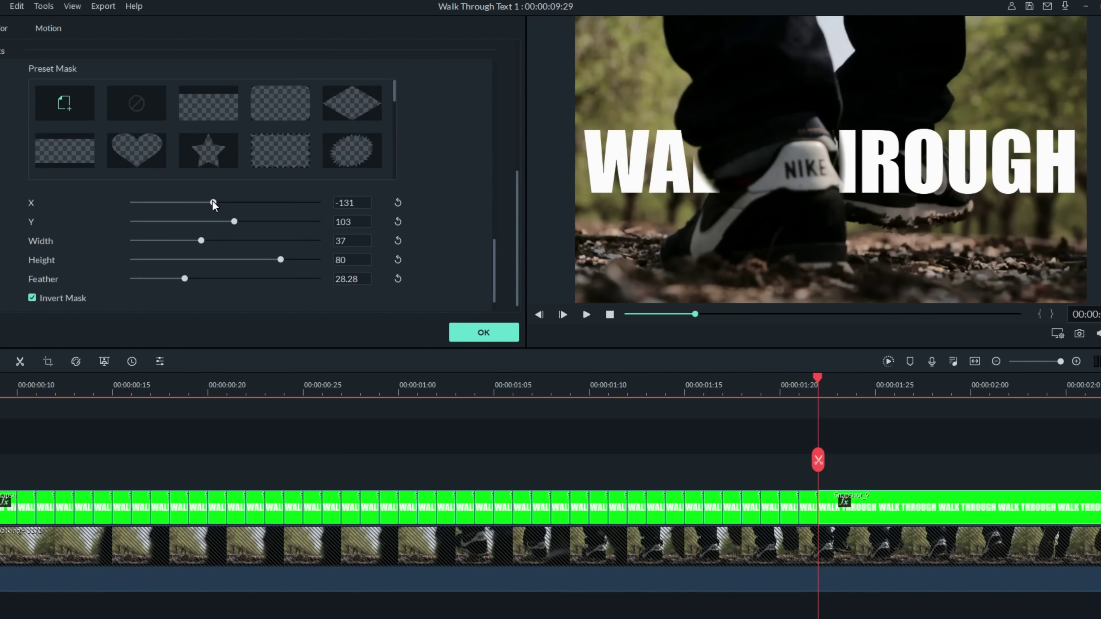
left_click(253, 280)
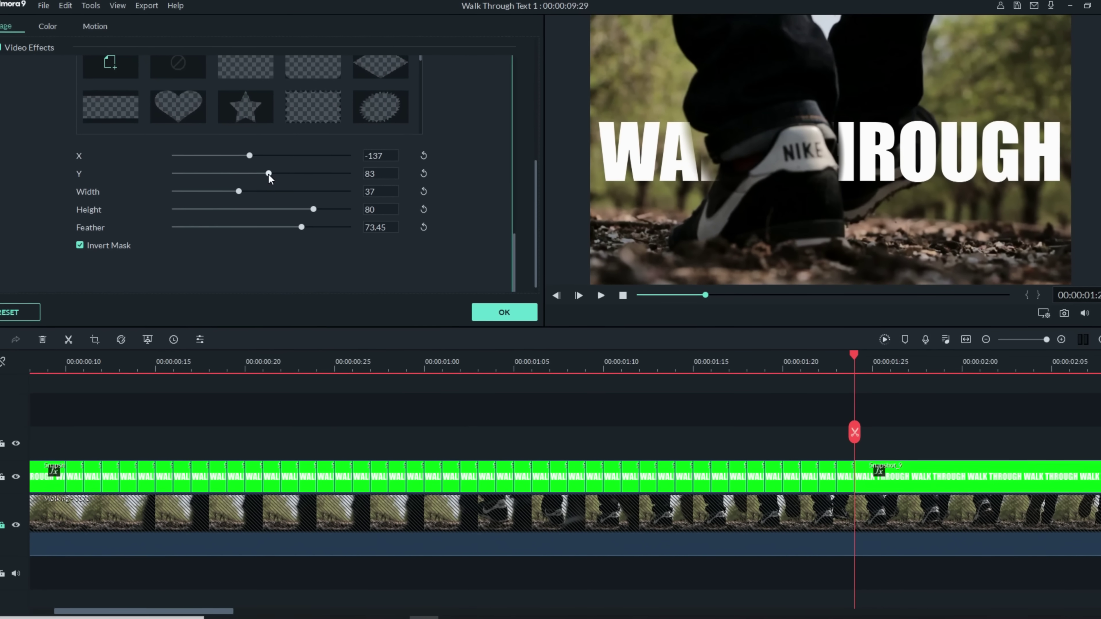
left_click(596, 301)
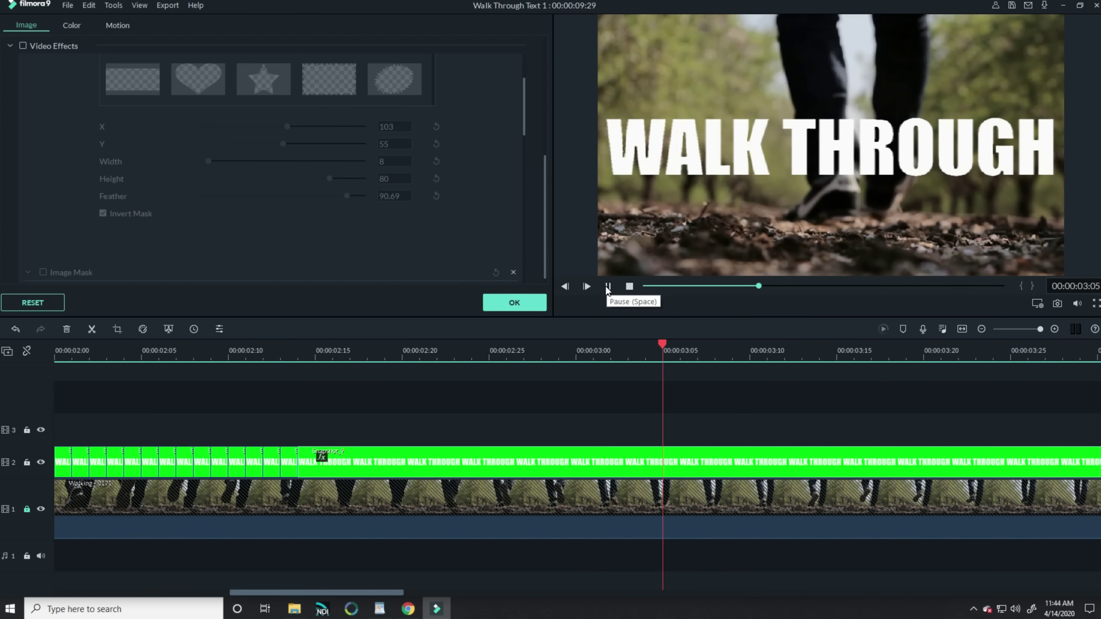
left_click(607, 287)
mouse_move(1039, 331)
left_mouse_down()
mouse_move(1010, 329)
mouse_move(1035, 329)
left_mouse_up()
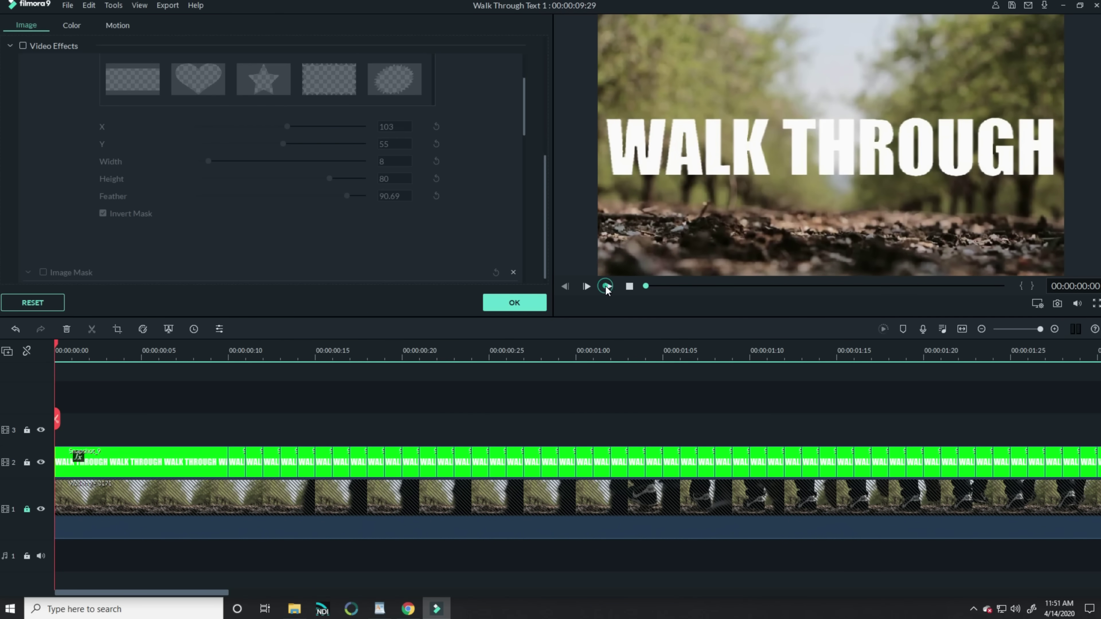
left_click(607, 287)
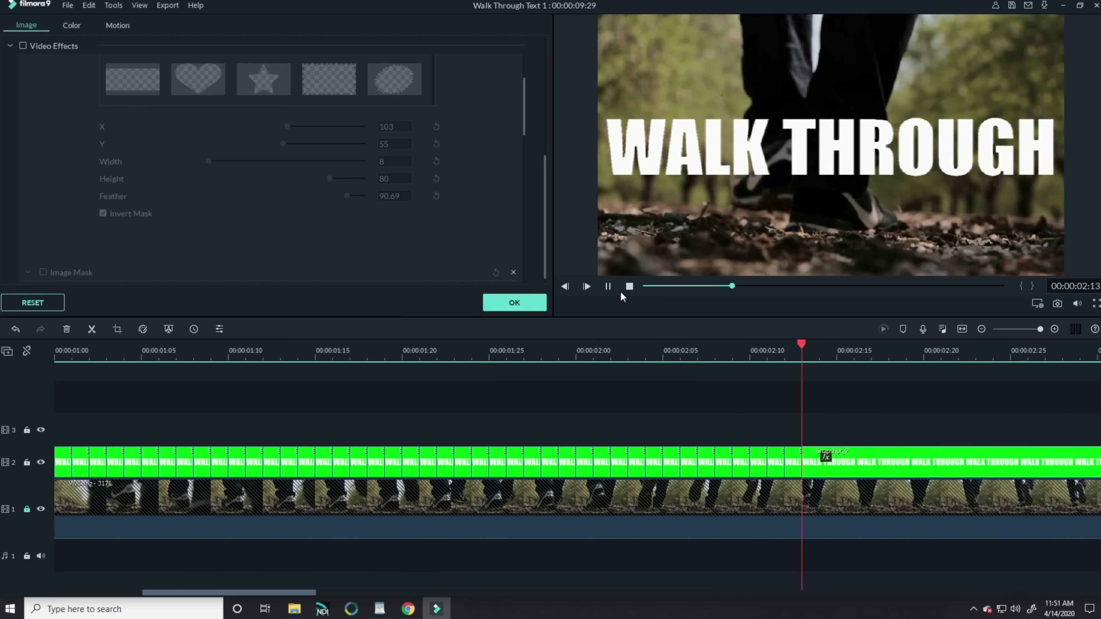
key("space")
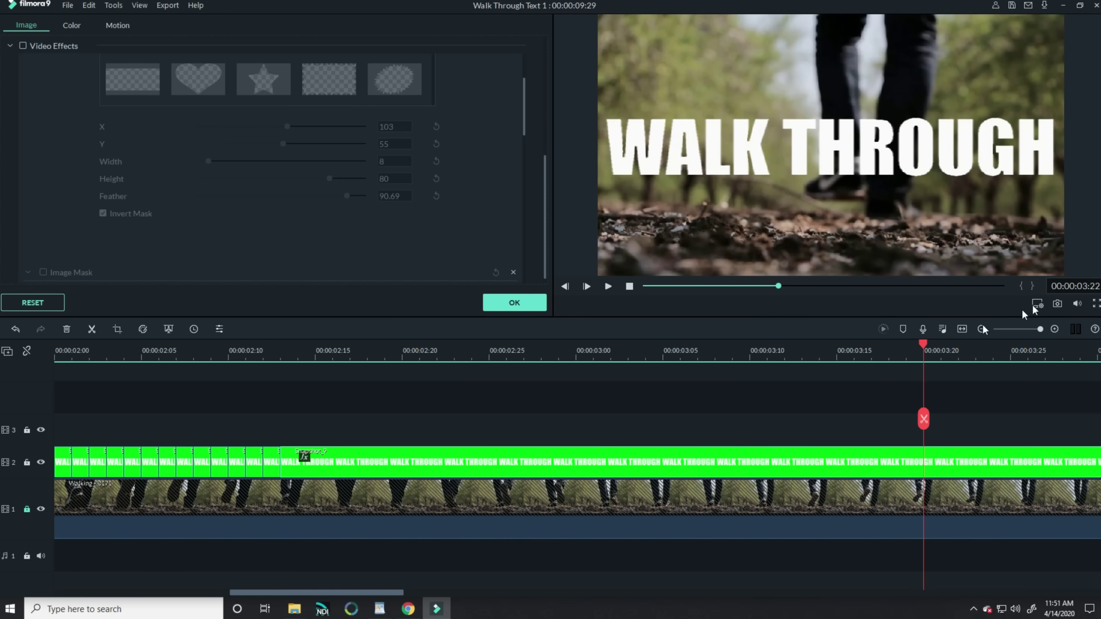